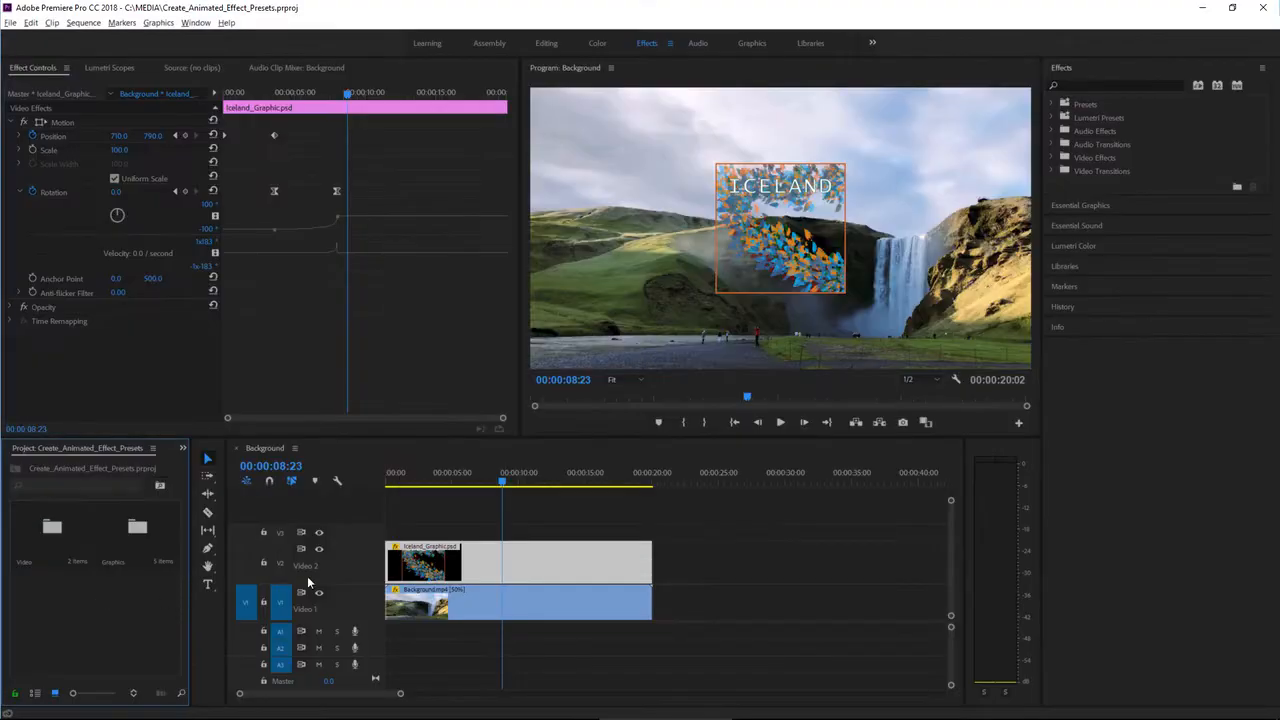
Reset the Effects workspace to its saved layout
click(670, 44)
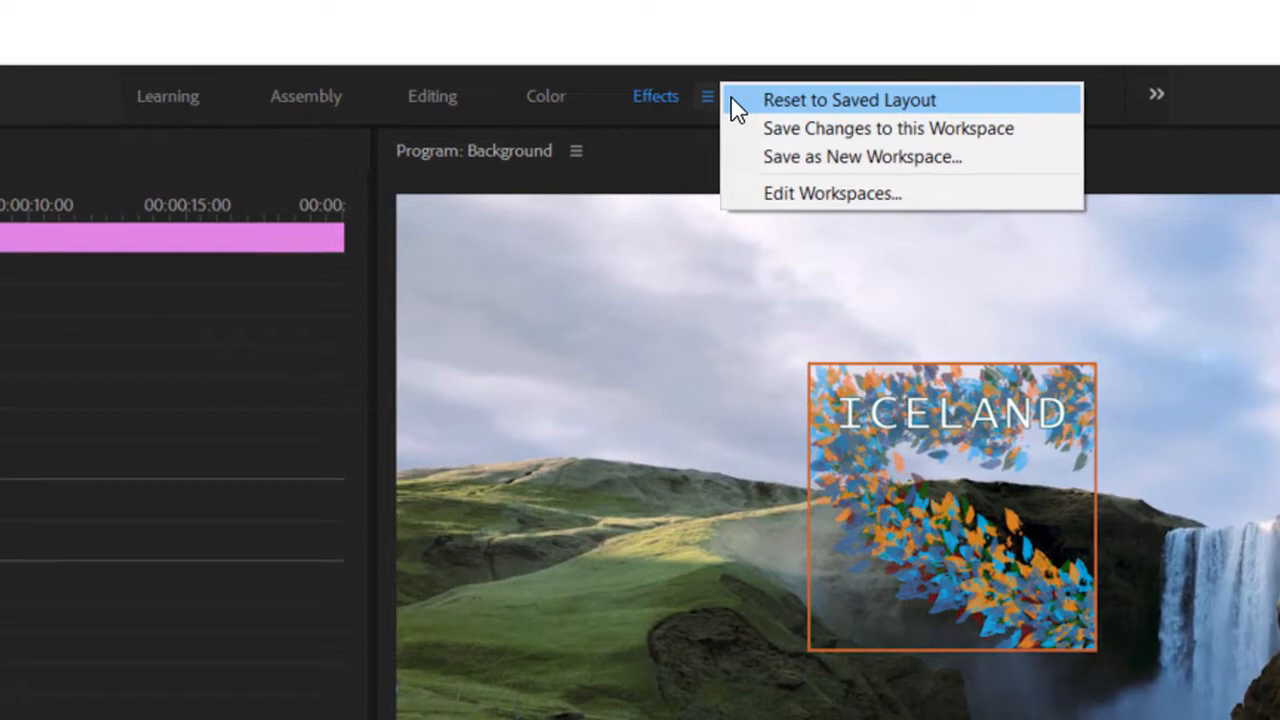
click(731, 100)
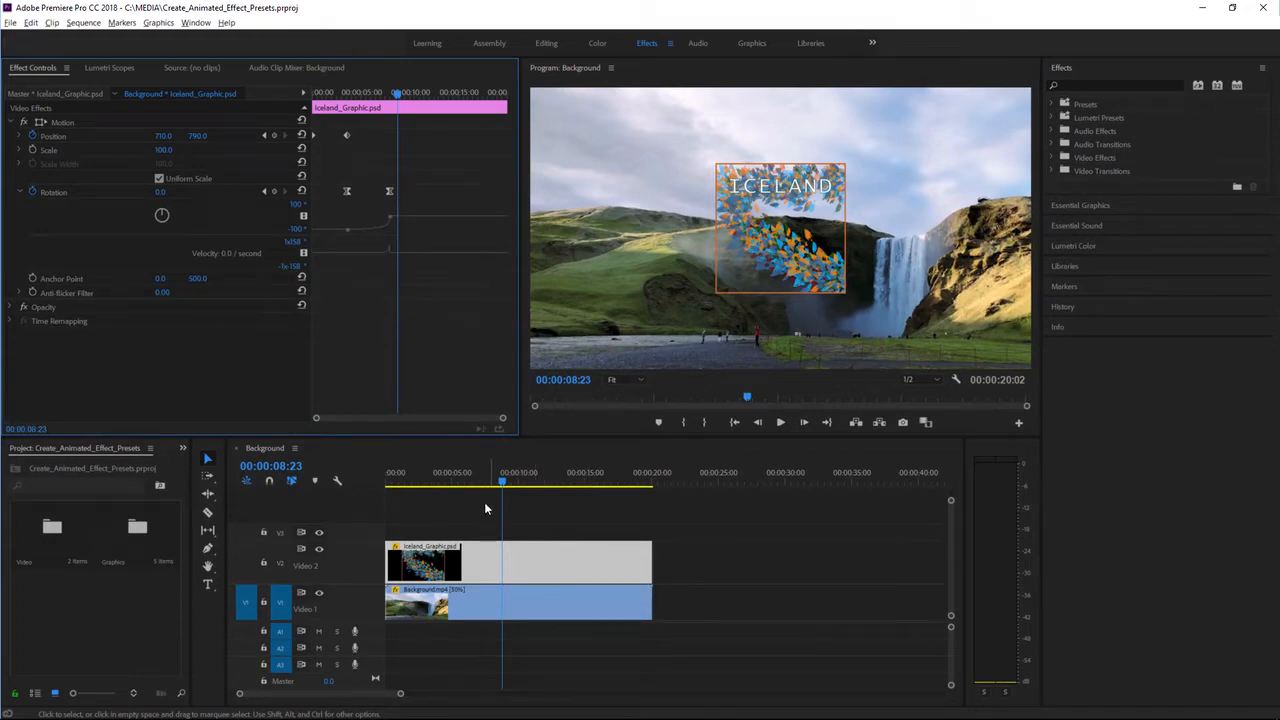
Play the Iceland graphic's animation from about 3 seconds until it has rotated into place, and stop playback
drag(441, 484, 424, 484)
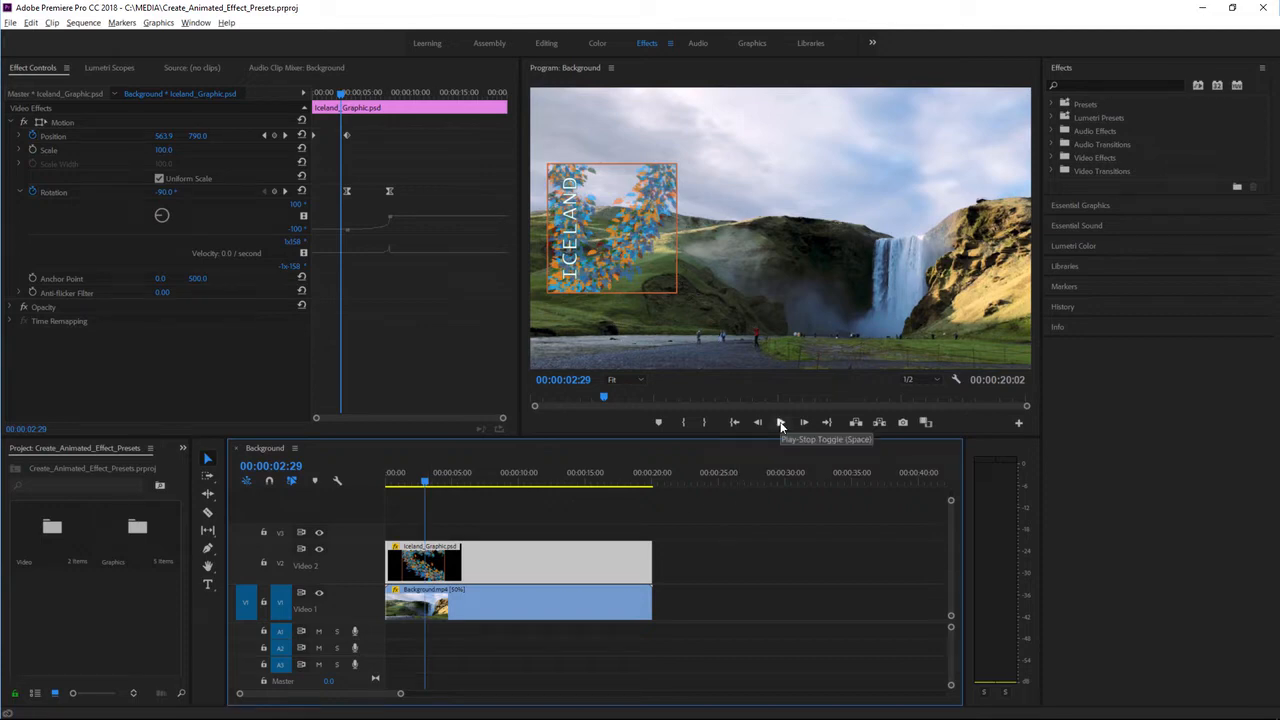
click(781, 424)
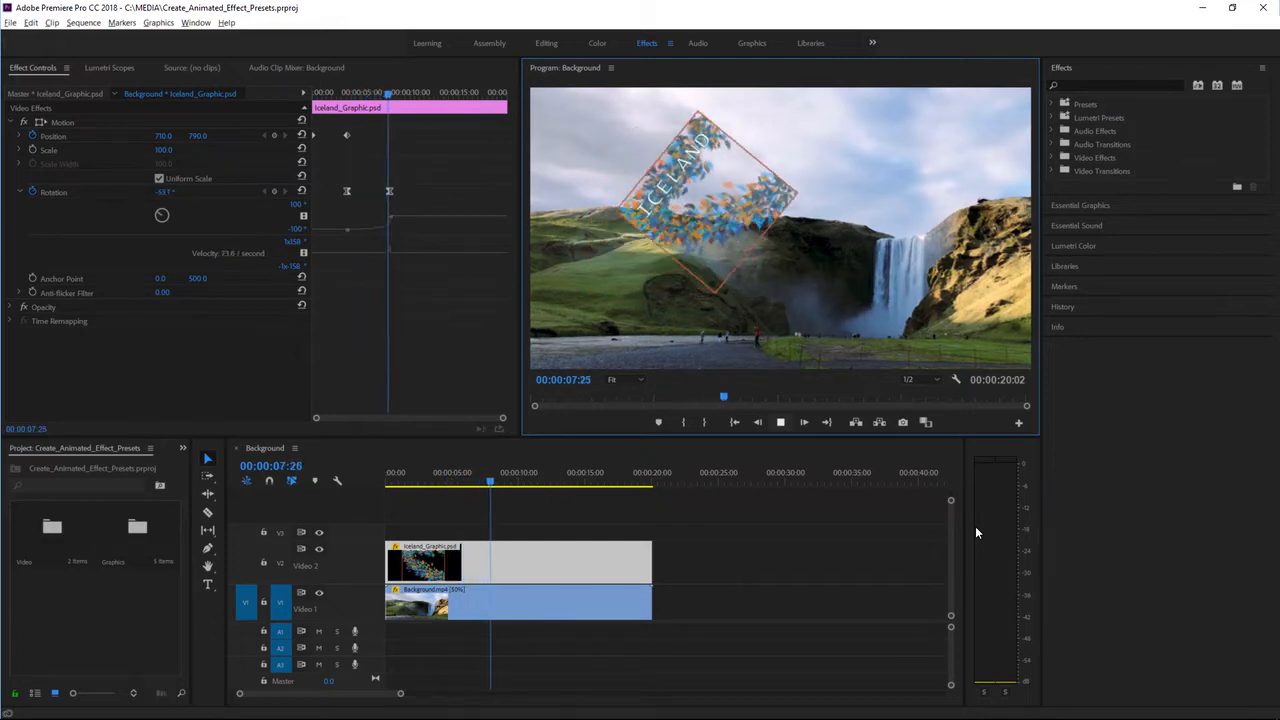
key(space)
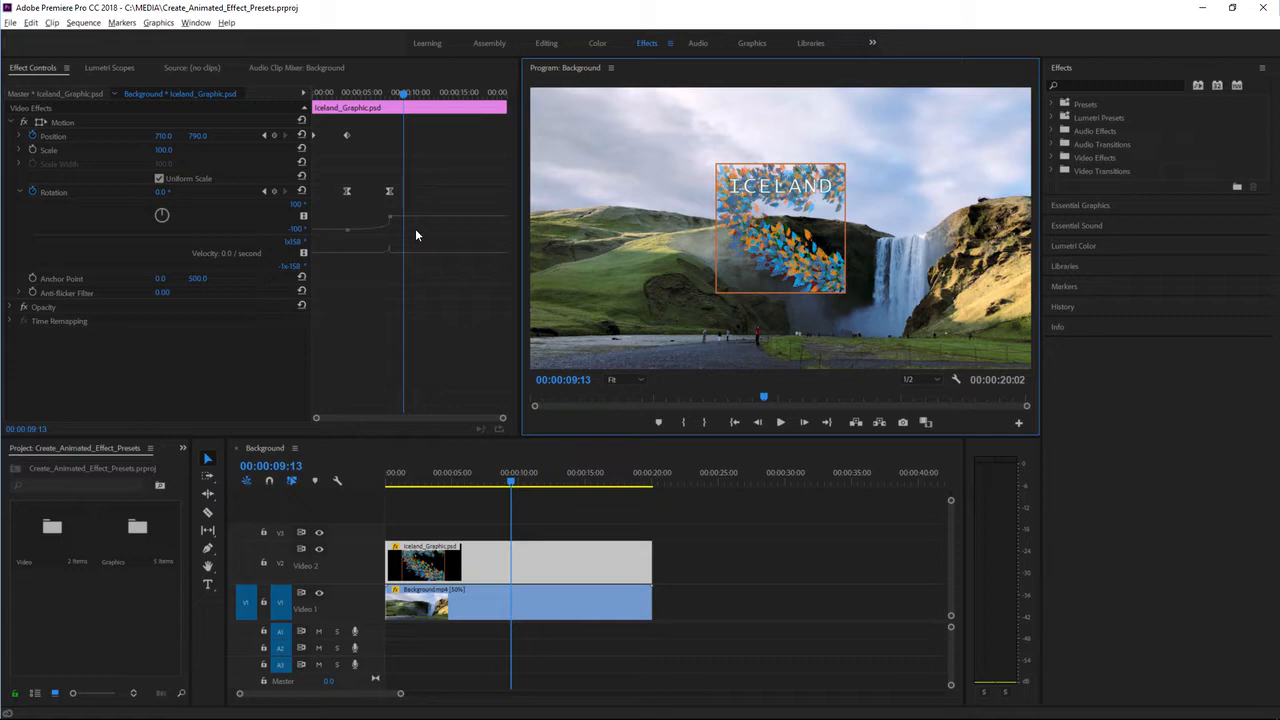
Open the Graphics bin and load Blue_Sky_Graphic.psd in the source monitor
double_click(137, 530)
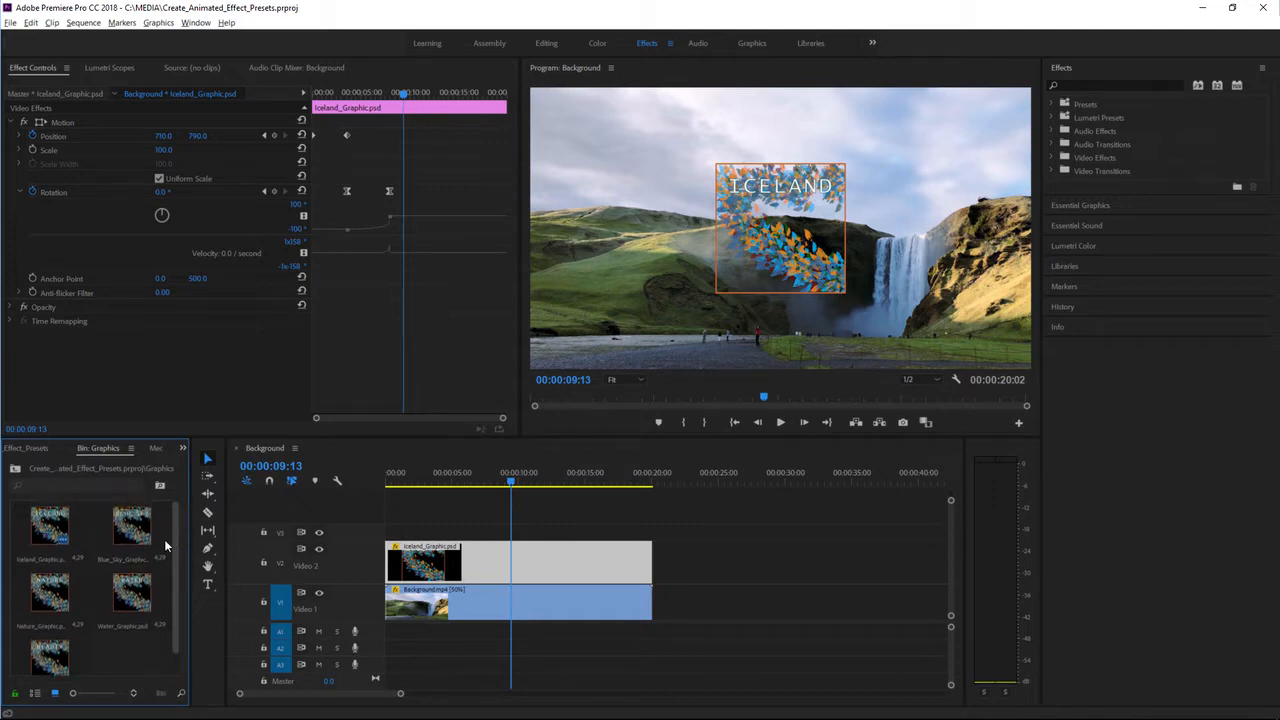
double_click(131, 525)
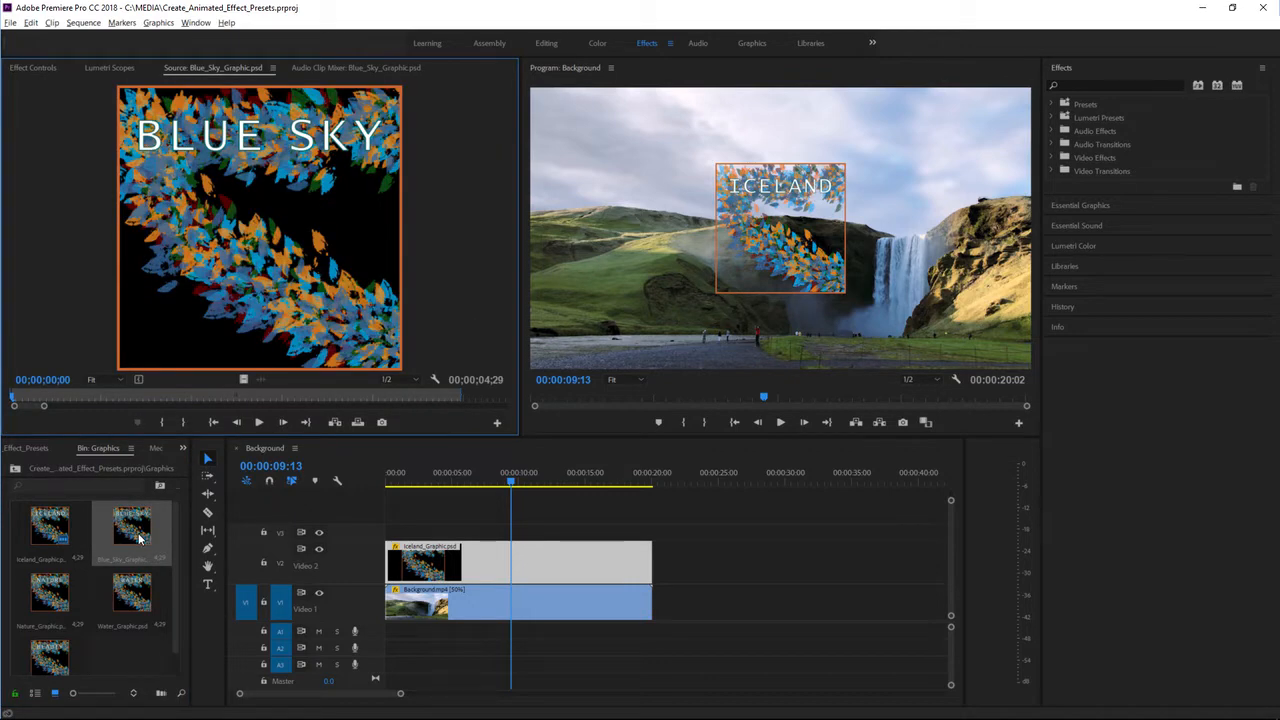
drag(140, 538, 450, 440)
Save the Iceland clip's animated Motion settings as a Scale-type preset named "Fall onscreen Scale"
click(35, 68)
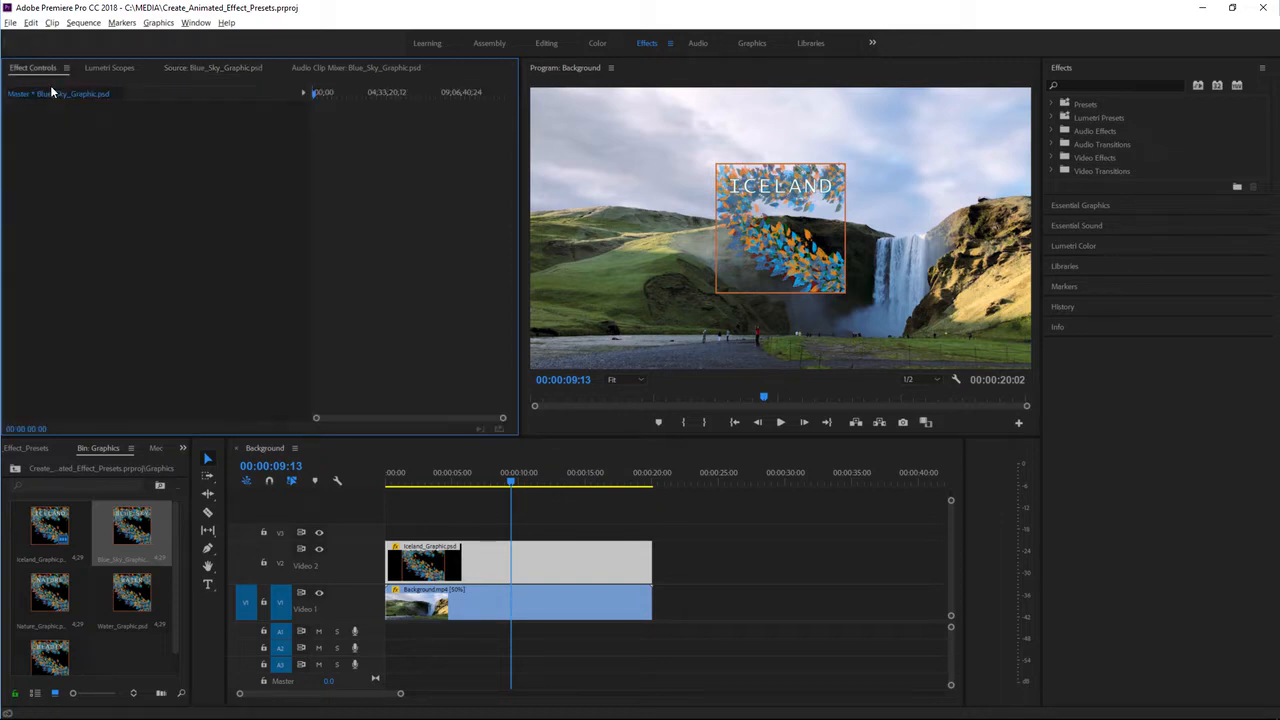
click(541, 570)
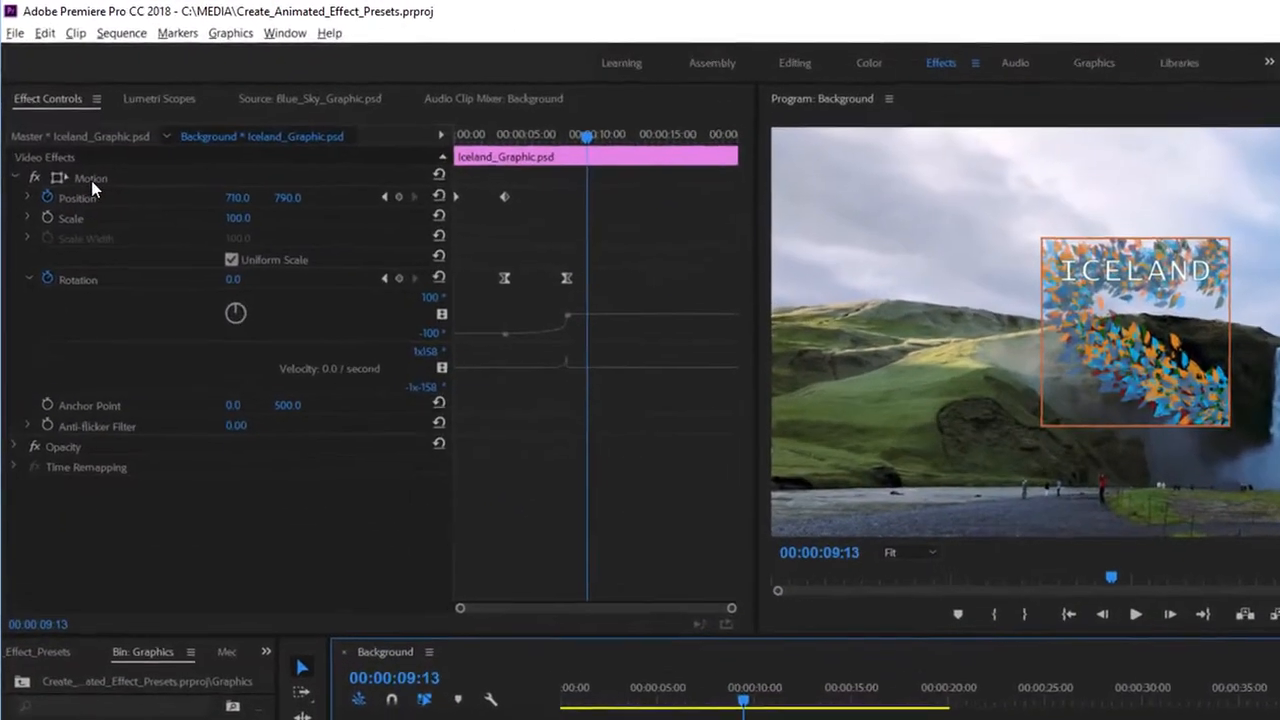
right_click(91, 182)
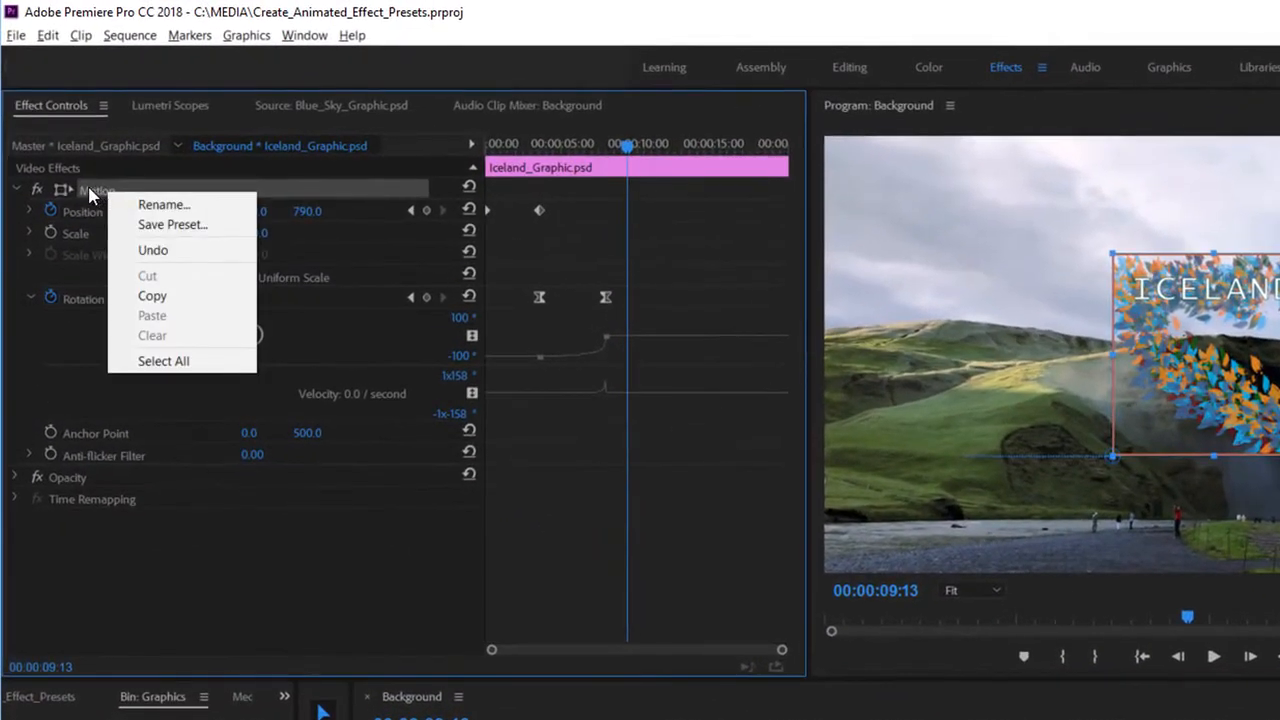
click(226, 228)
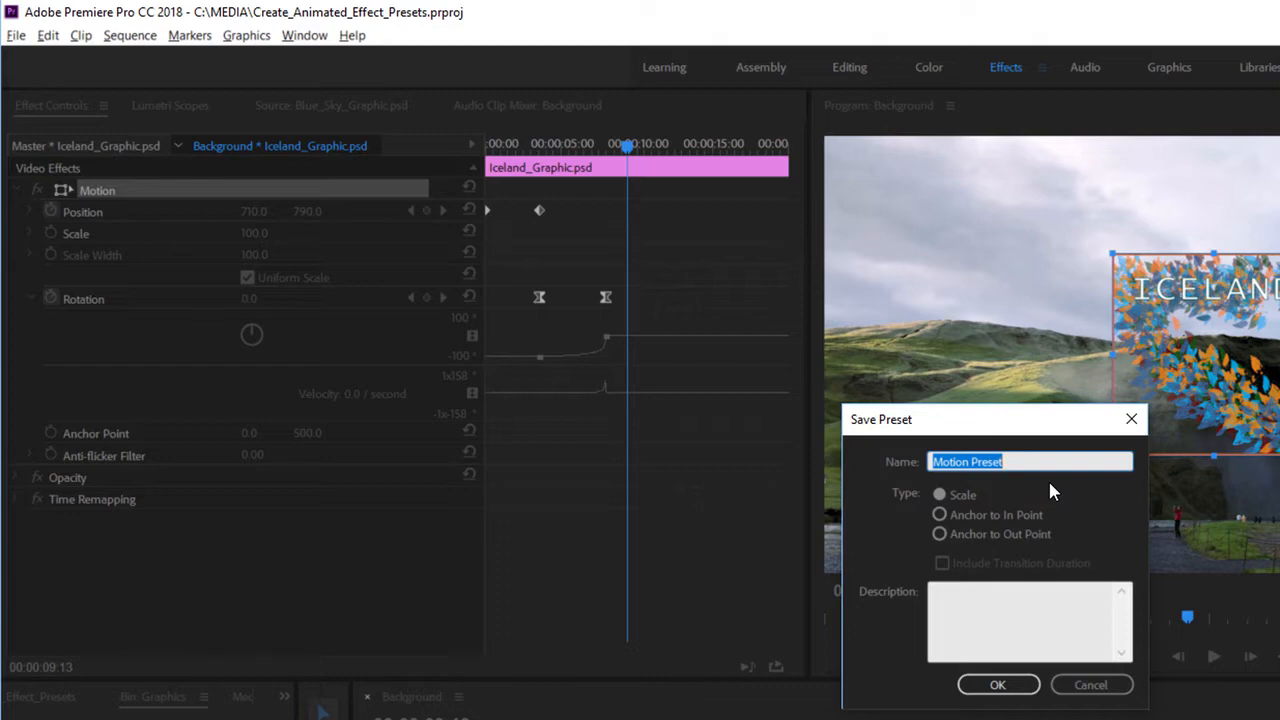
text(Fall )
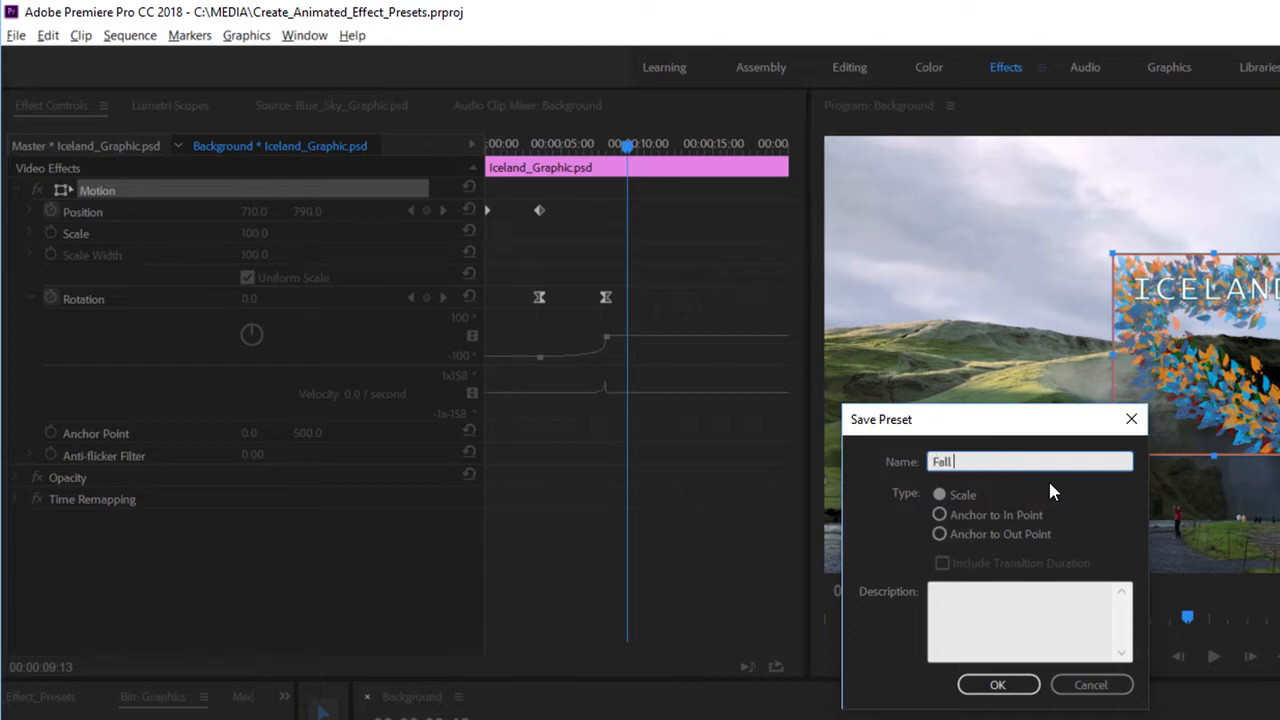
text(onscreen)
text(Scale)
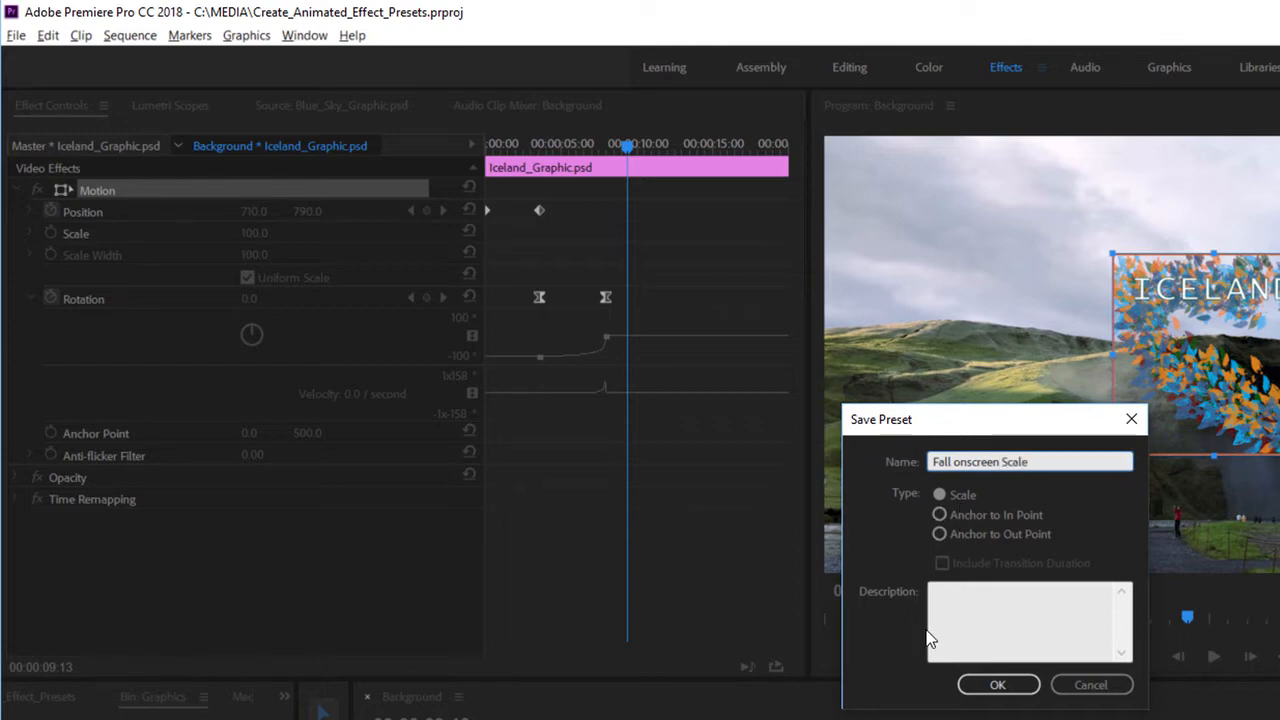
click(997, 685)
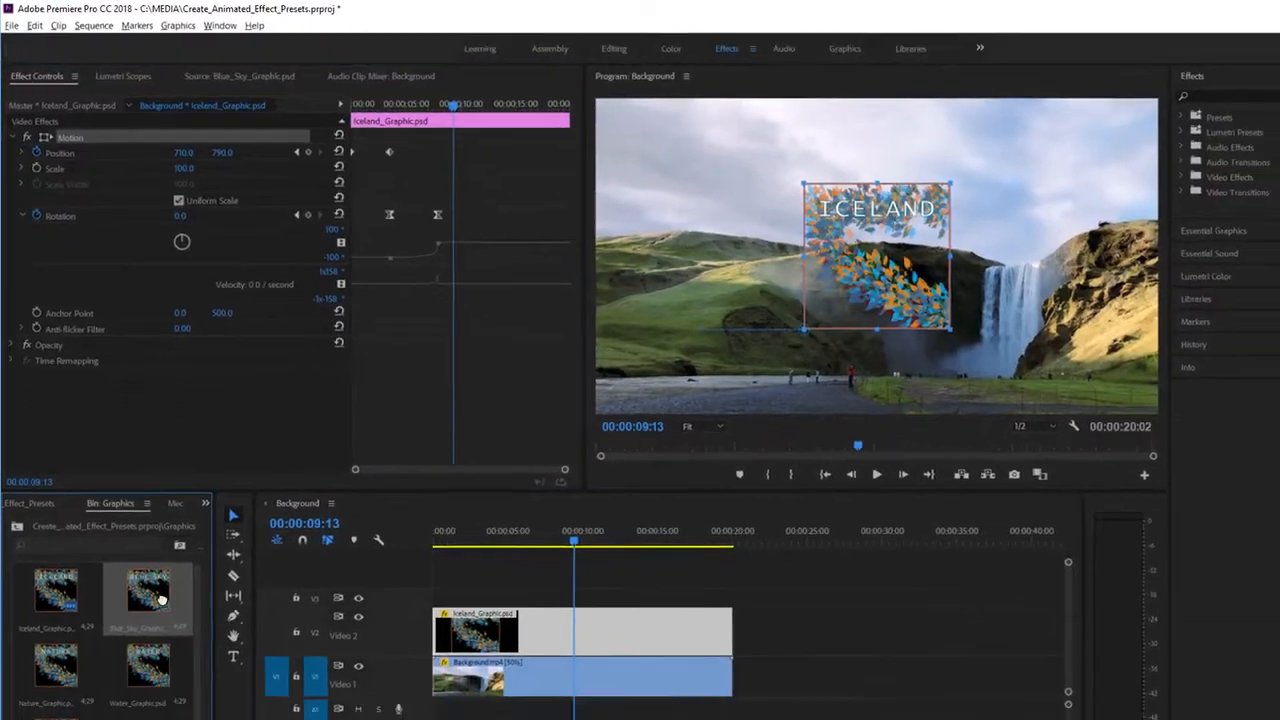
Place Blue_Sky_Graphic.psd on Video 2 at about 00:00:22:14, past the Iceland clip, and select it
drag(160, 598, 681, 595)
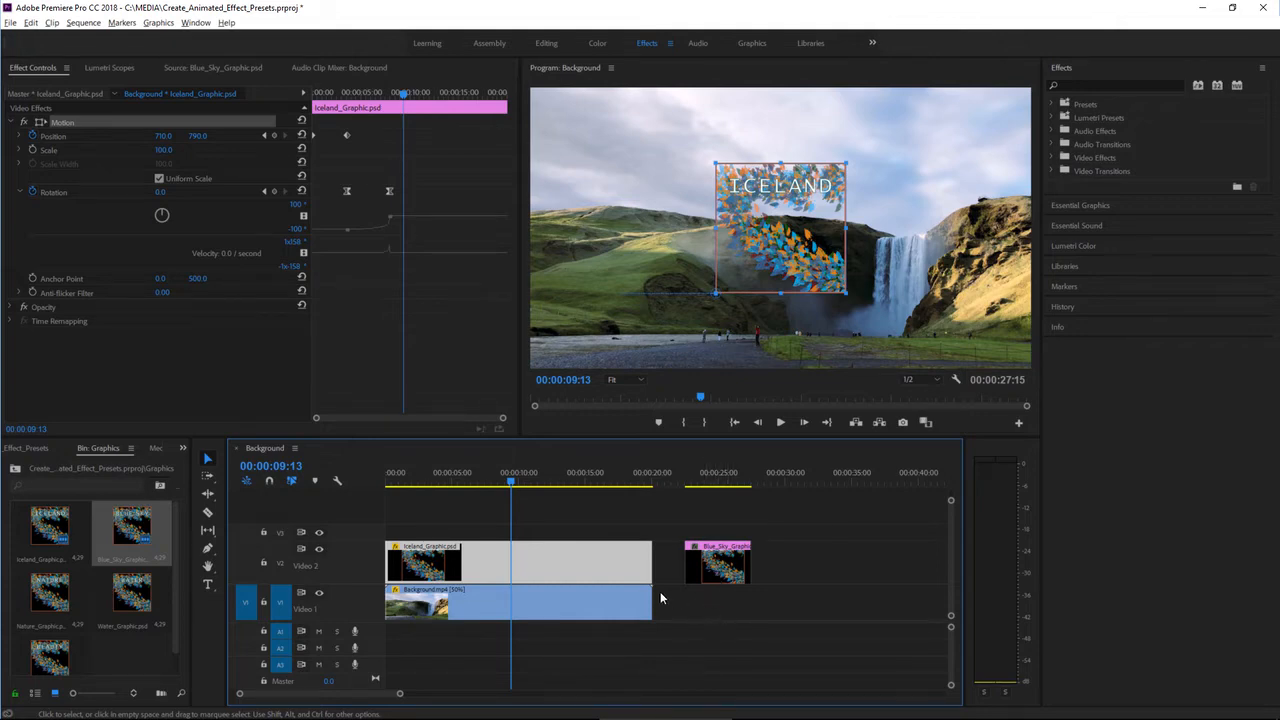
key(shift+1)
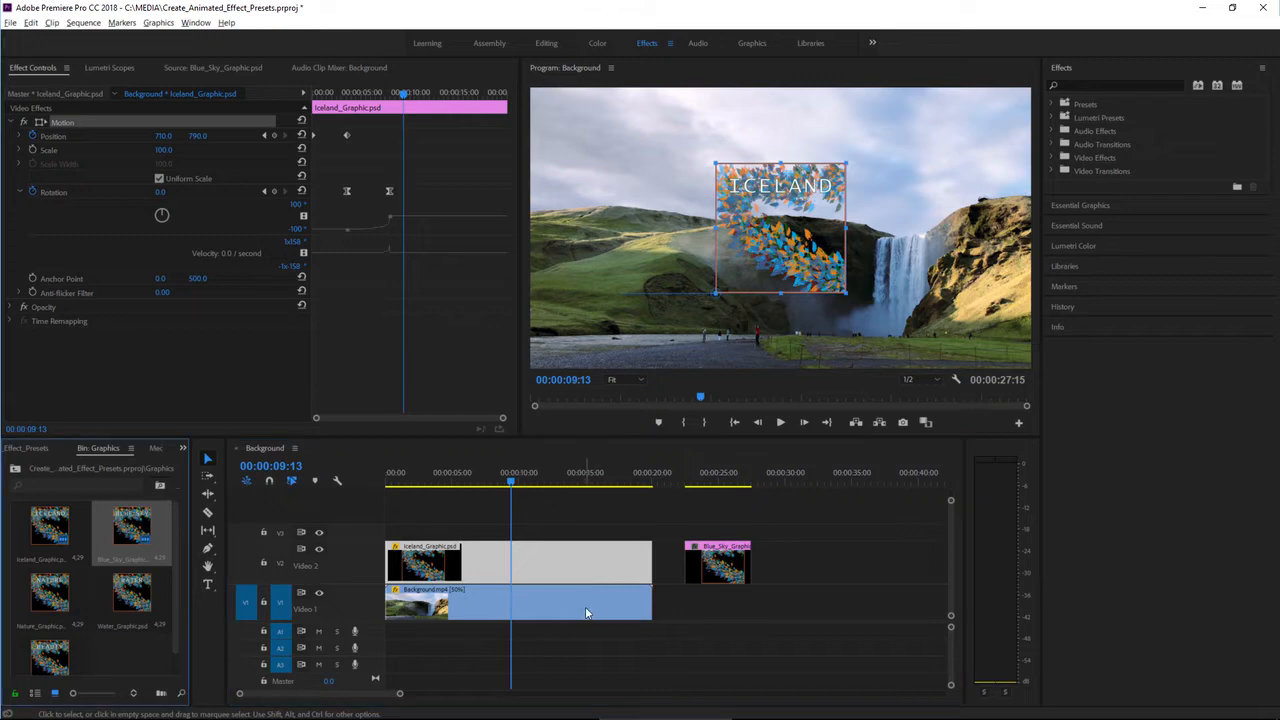
click(712, 571)
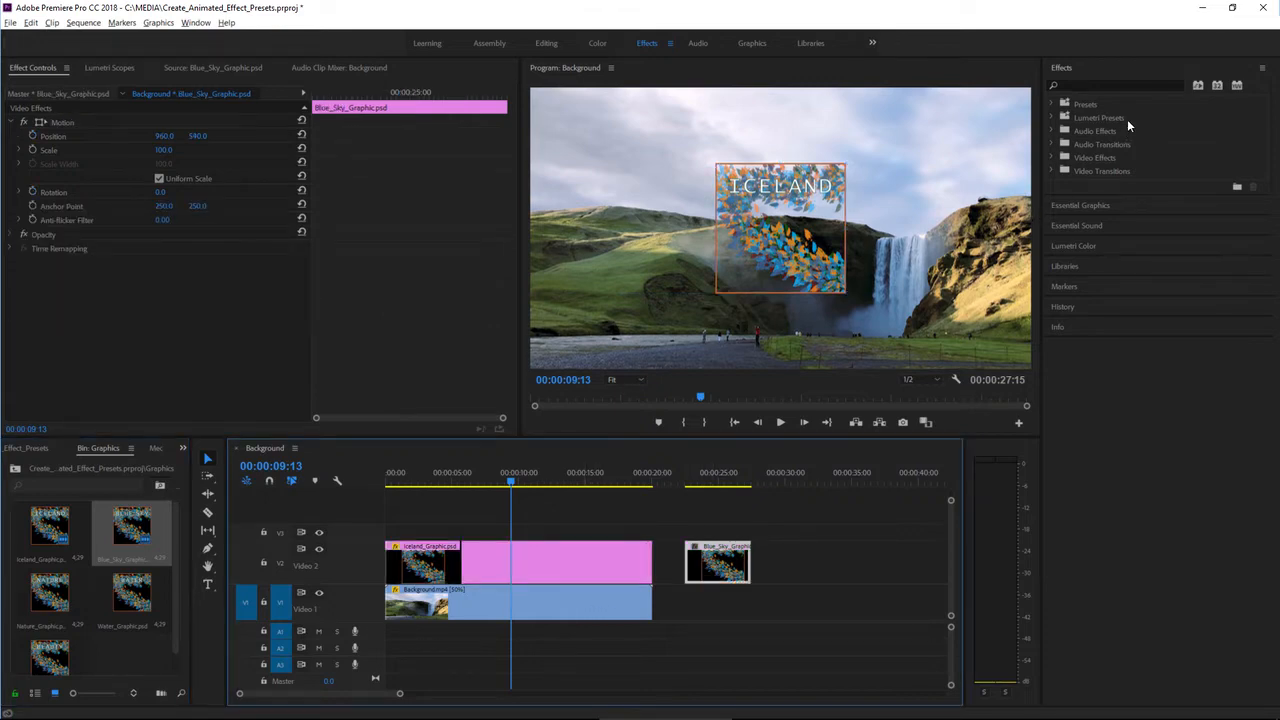
Rename the saved motion preset as "Fall Onscreen Scale" in its preset properties
click(1056, 104)
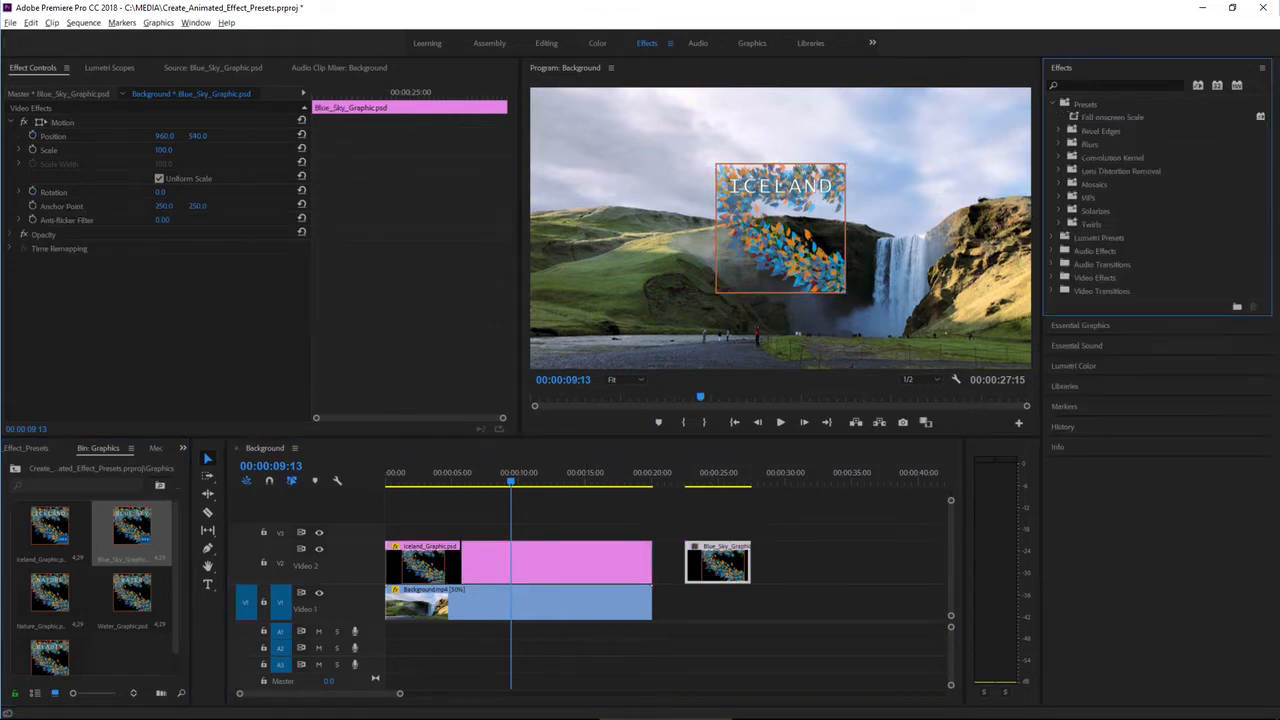
click(1074, 120)
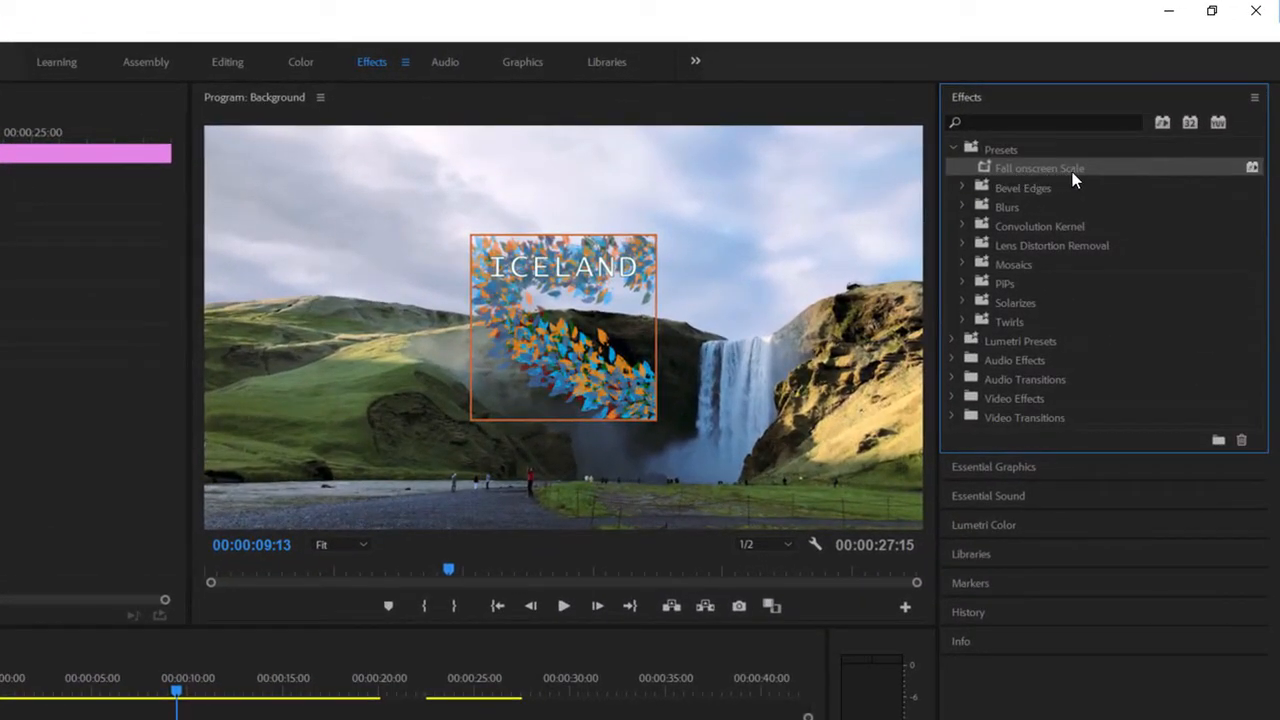
right_click(984, 166)
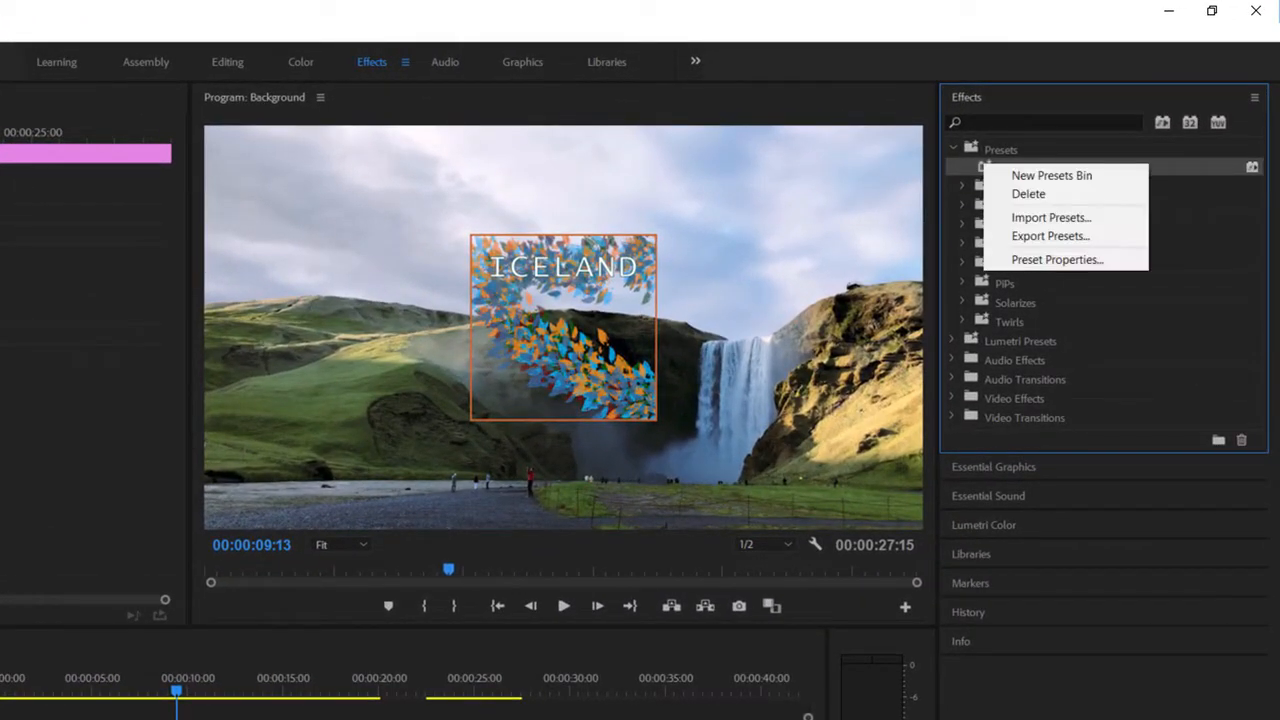
click(1040, 260)
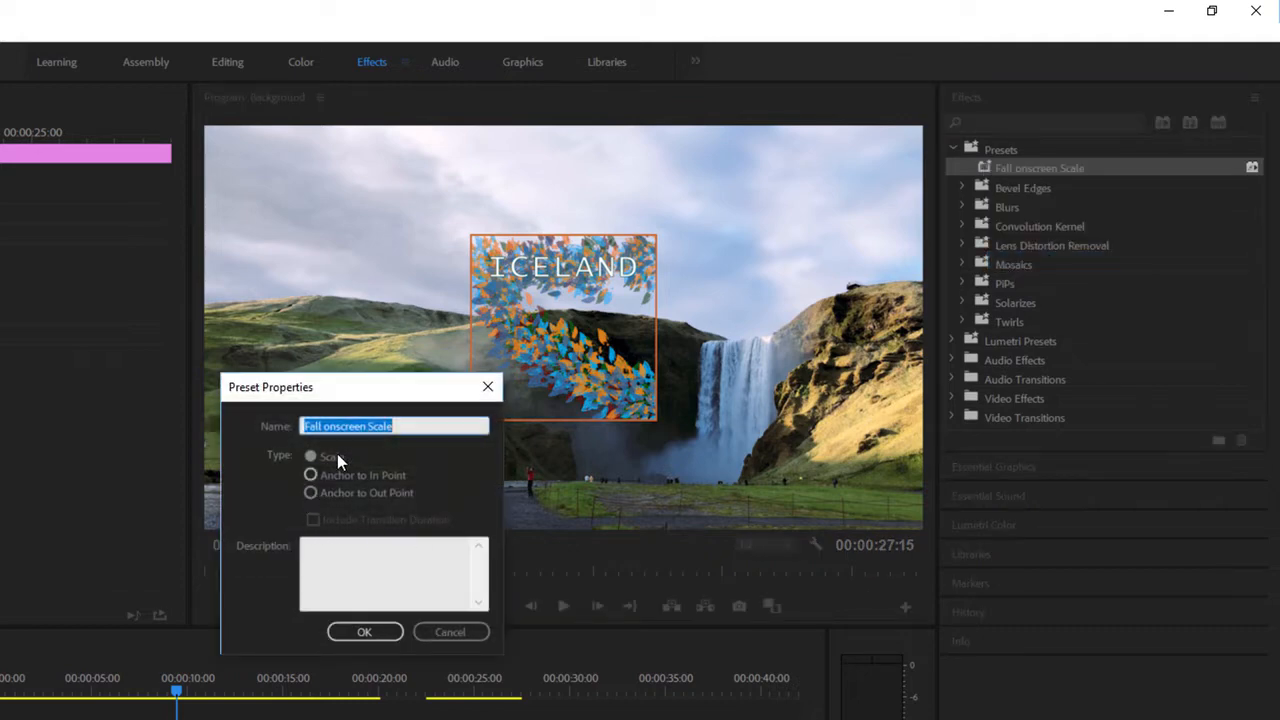
drag(330, 427, 323, 427)
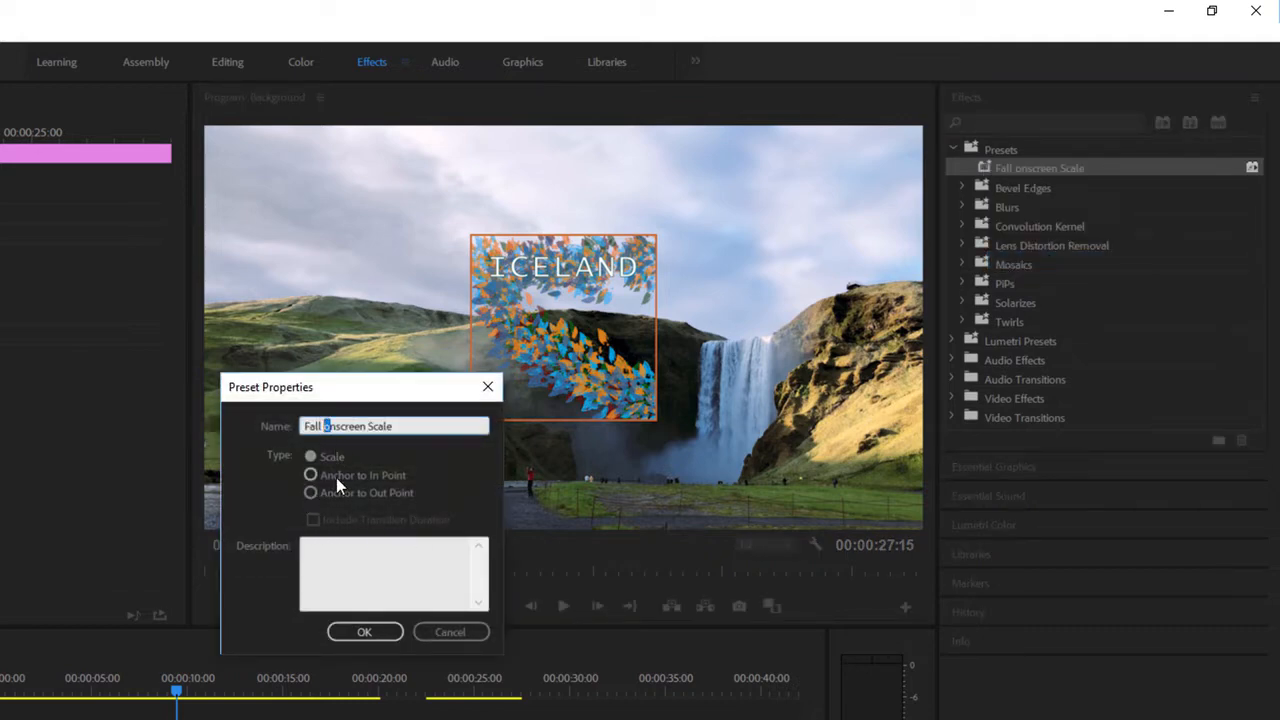
text(O)
click(362, 633)
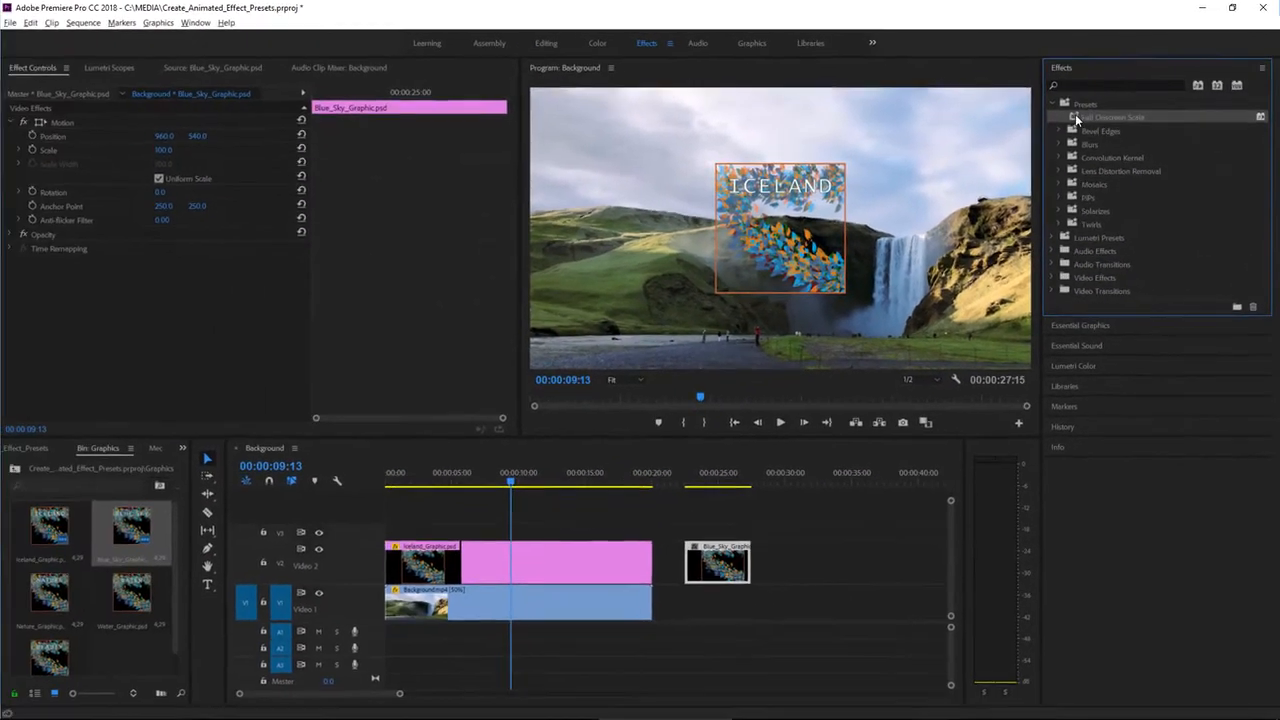
Apply the Fall Onscreen Scale preset to the Blue Sky clip and play the clip from its start
drag(1075, 114, 720, 568)
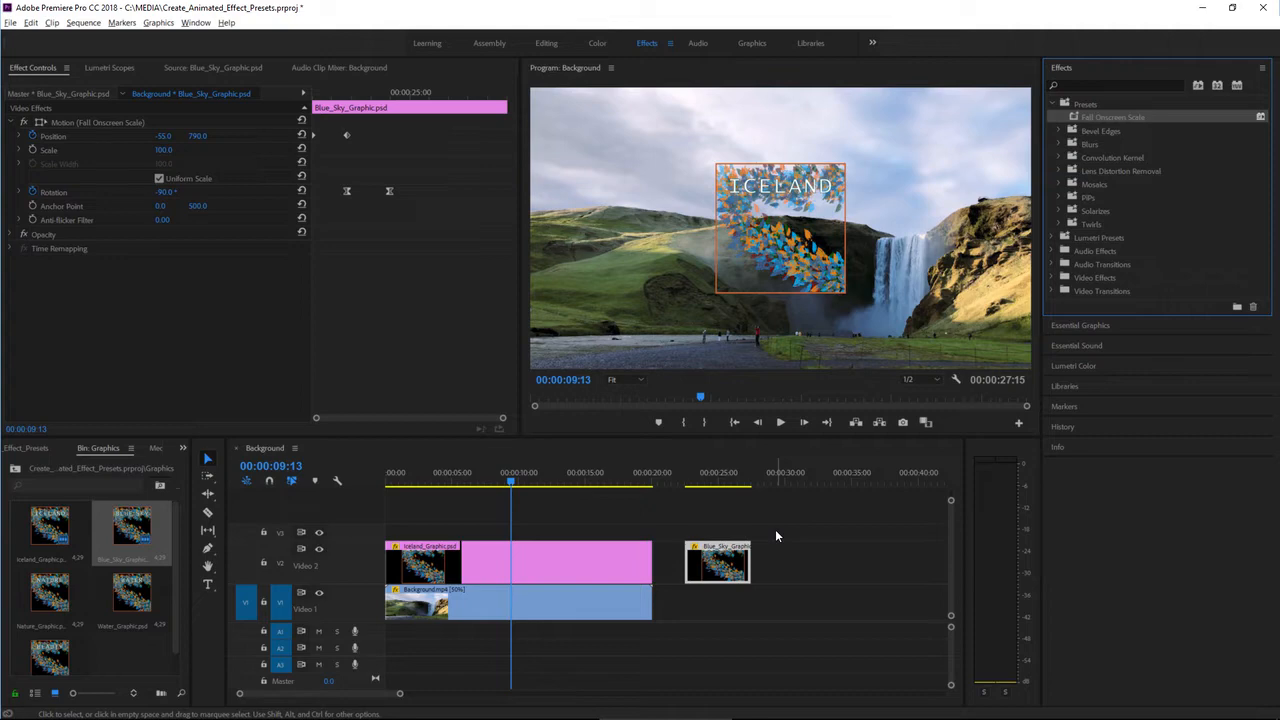
click(687, 484)
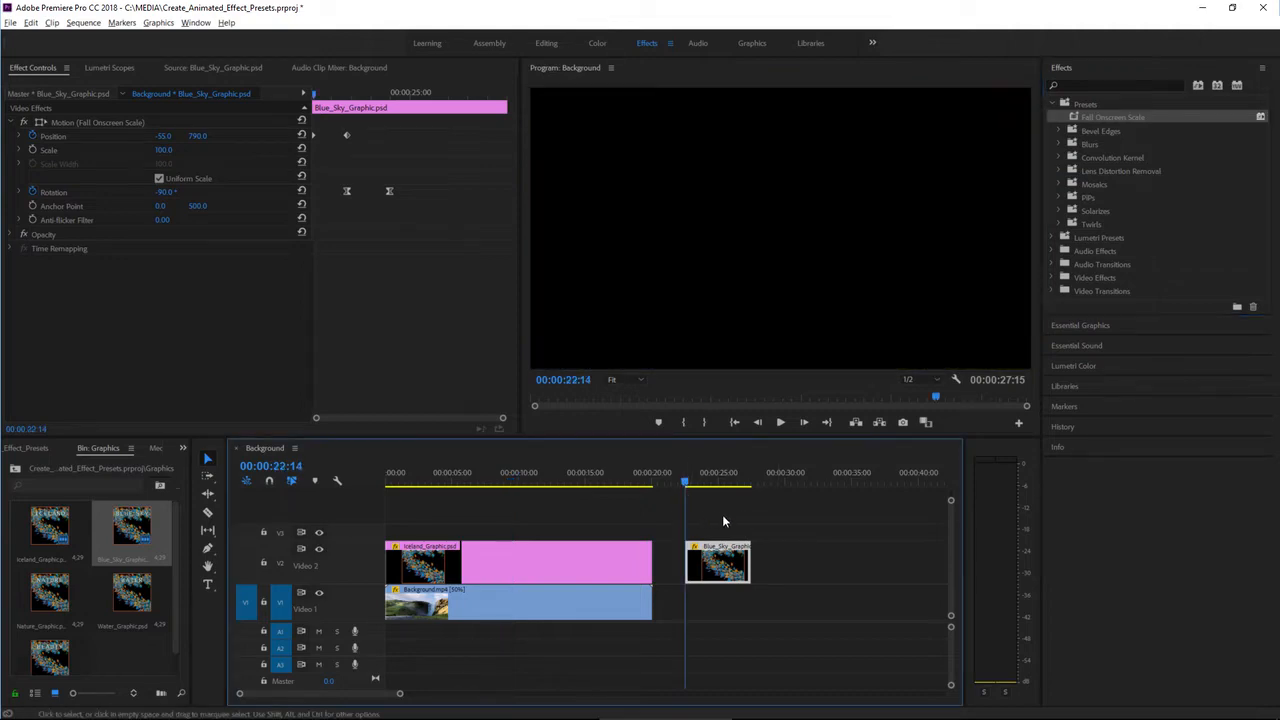
click(782, 422)
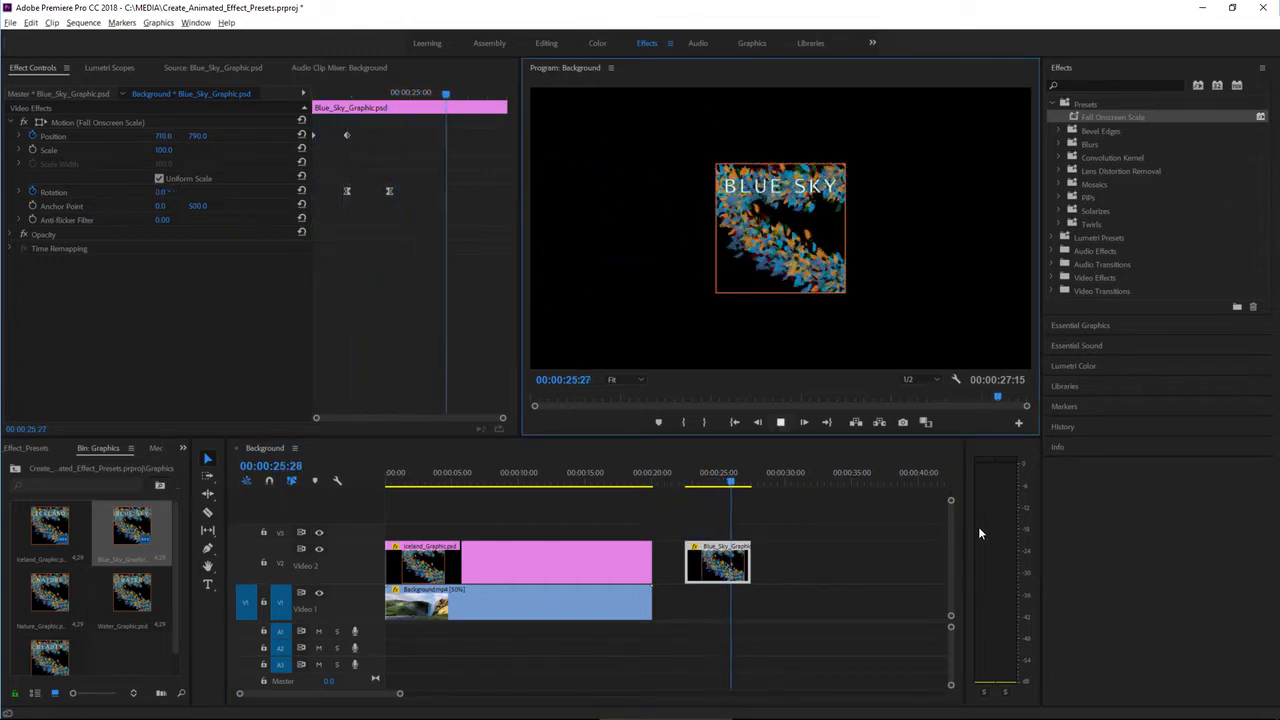
key(space)
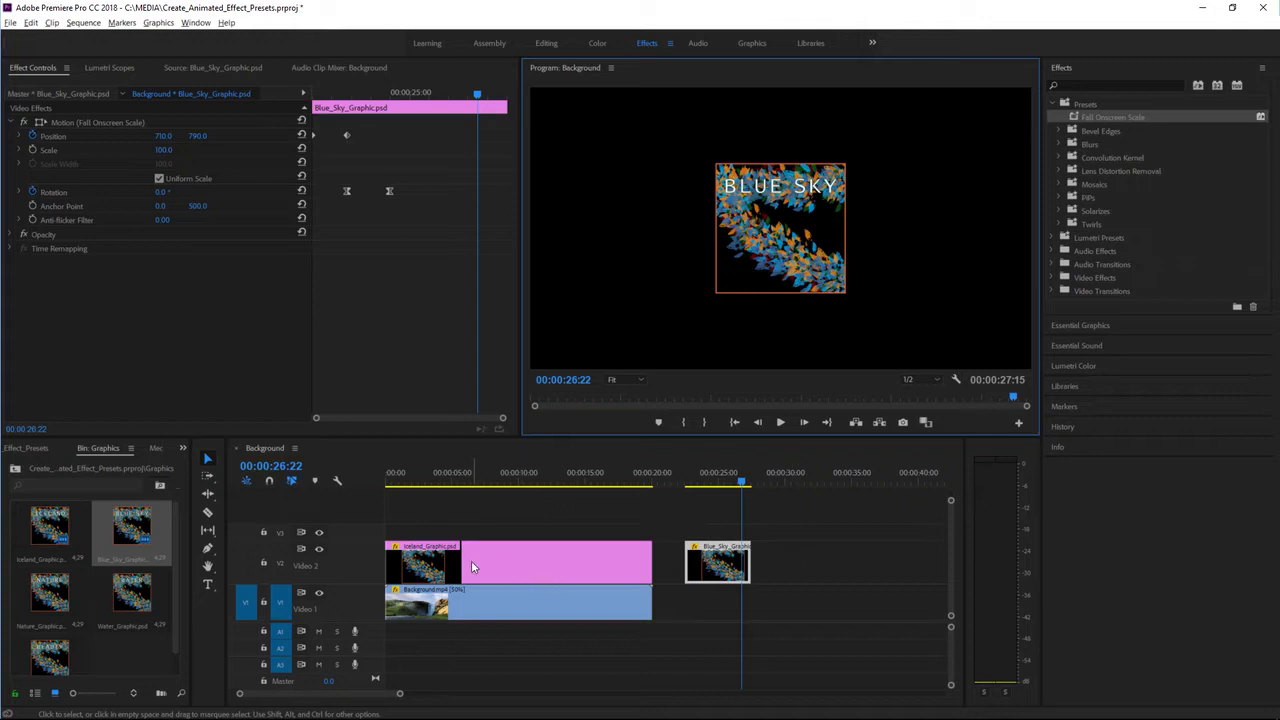
Move the Iceland clip on Video 2 to about 31 seconds and the Blue Sky clip to the sequence start, above the background
drag(471, 560, 887, 571)
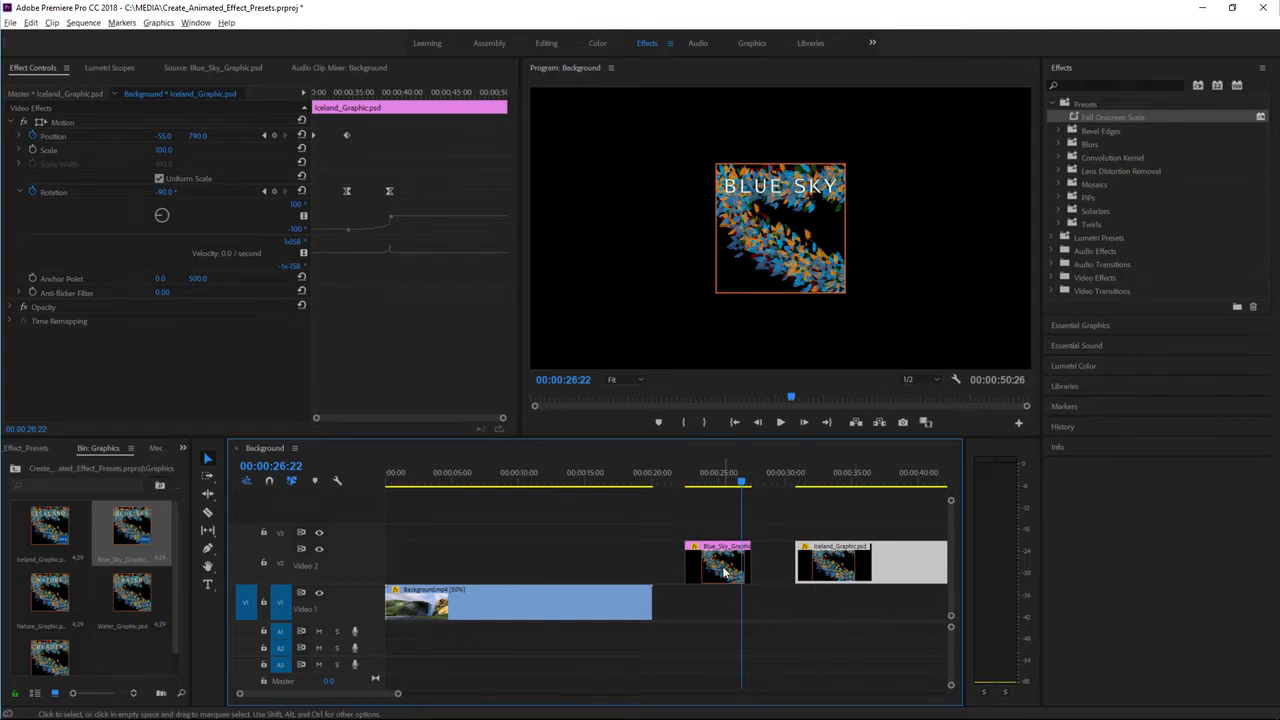
drag(727, 573, 424, 565)
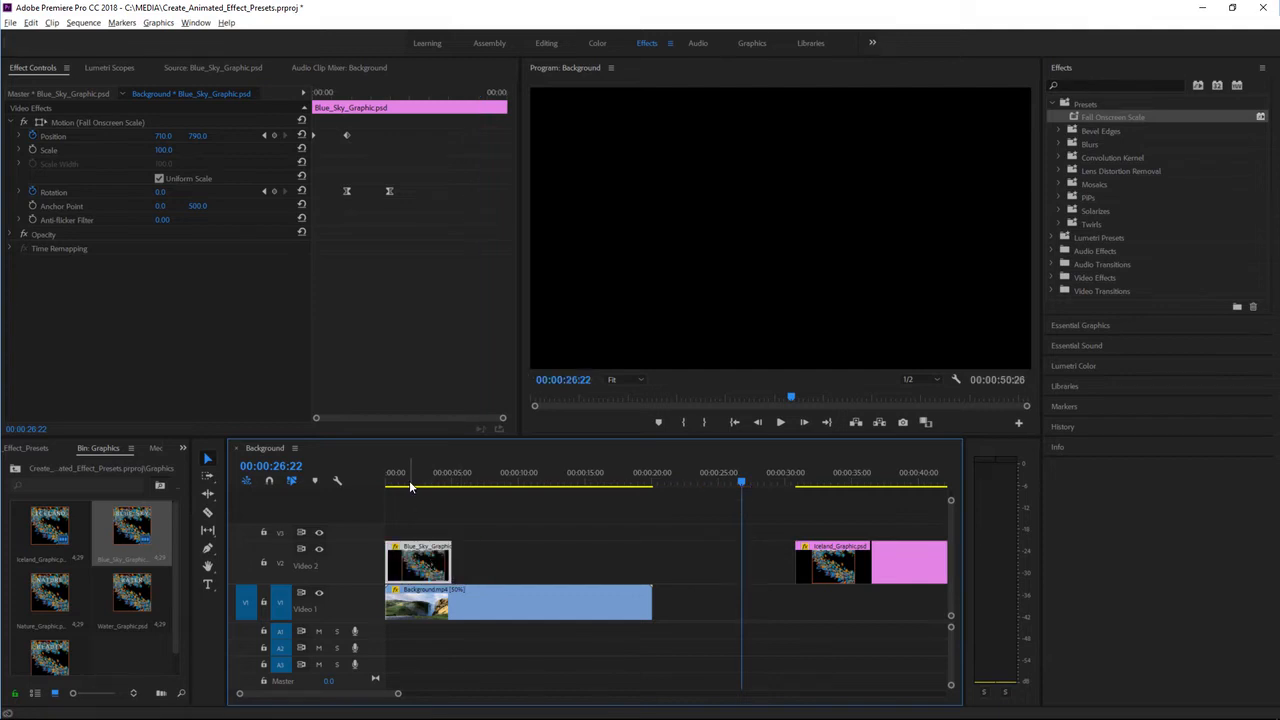
click(409, 482)
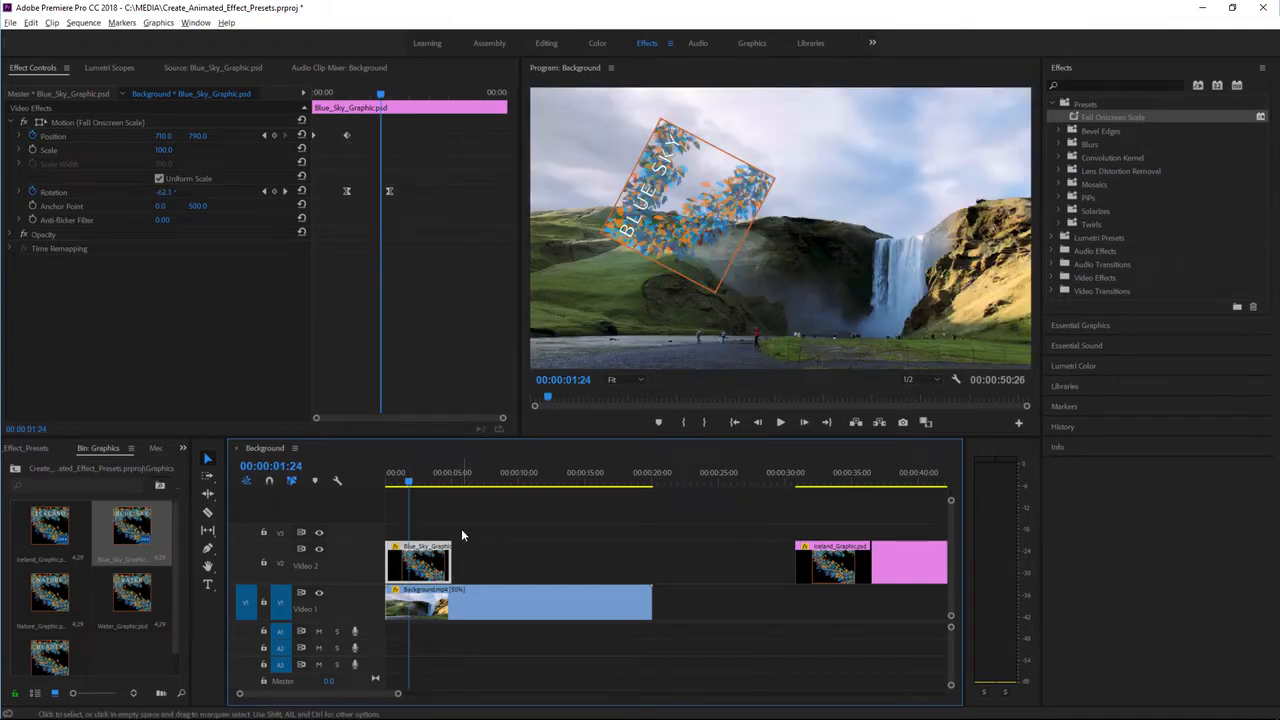
Add the Nature, Water and Beauty graphics to Video 2 directly after the Blue Sky clip
click(57, 597)
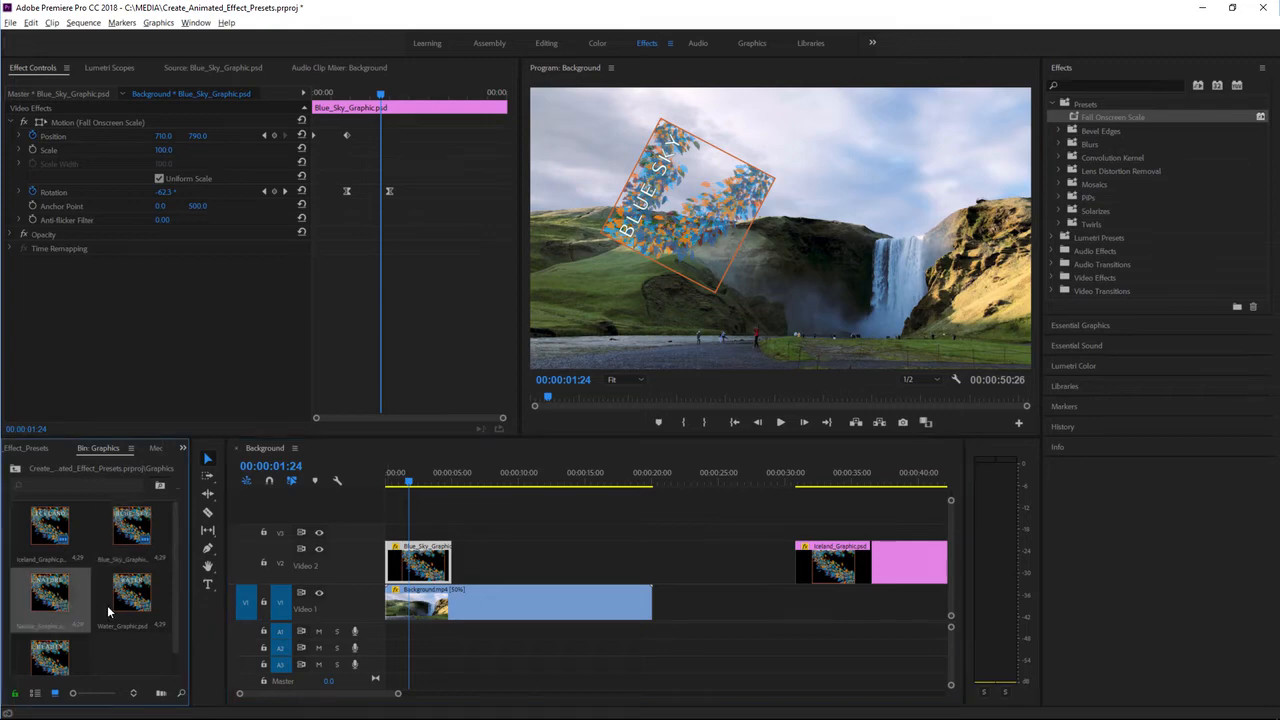
ctrl+click(48, 660)
drag(43, 603, 460, 570)
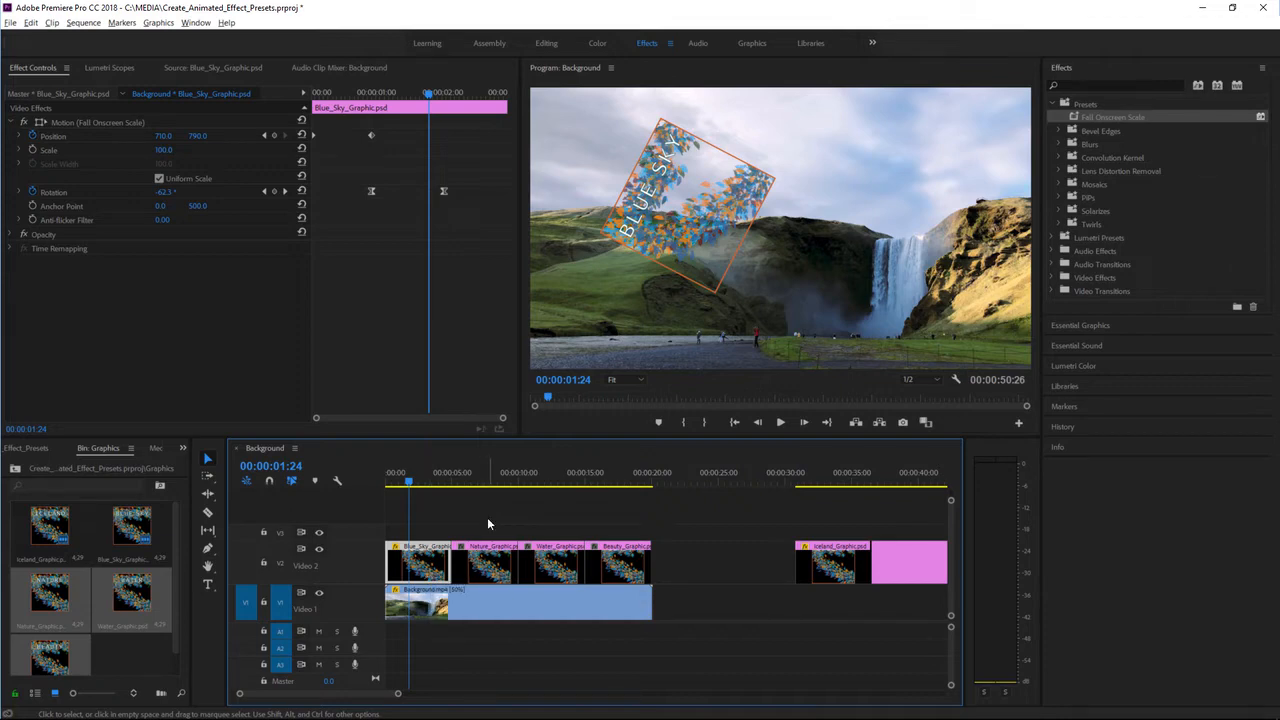
Apply the Fall Onscreen Scale preset to the Nature, Water and Beauty clips together and play back the result
drag(484, 514, 634, 580)
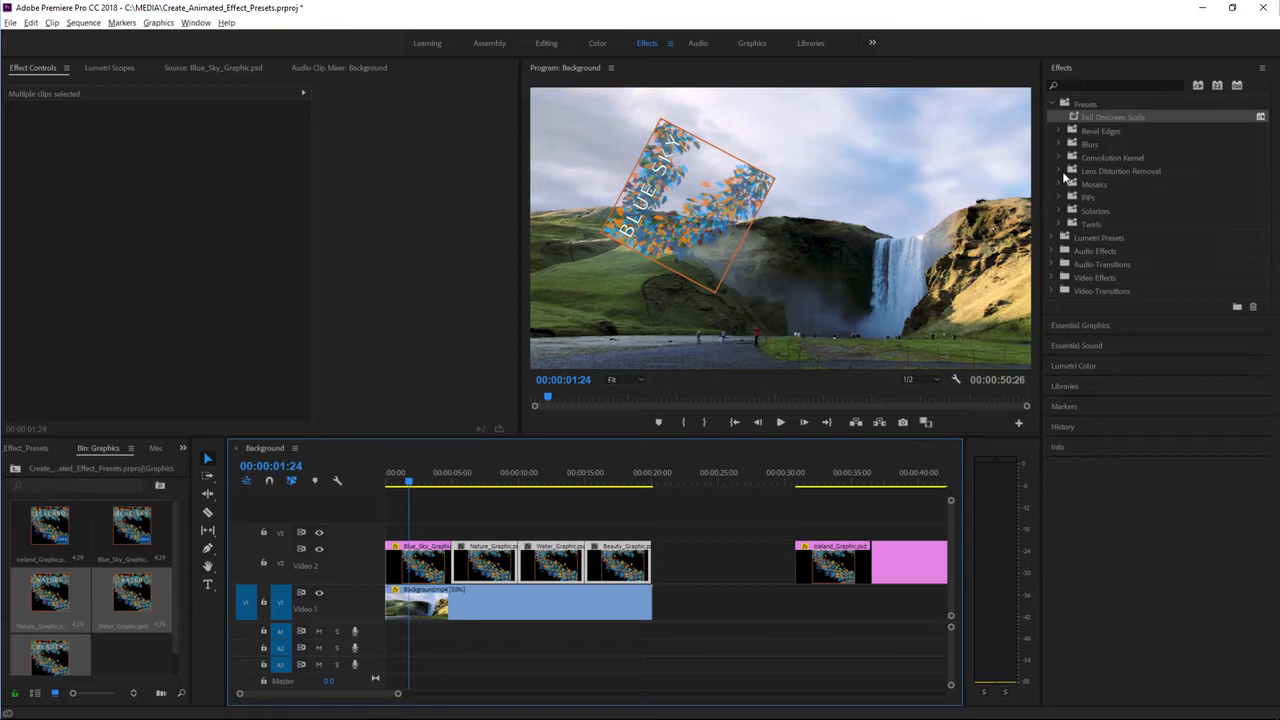
drag(1075, 120, 613, 565)
click(780, 422)
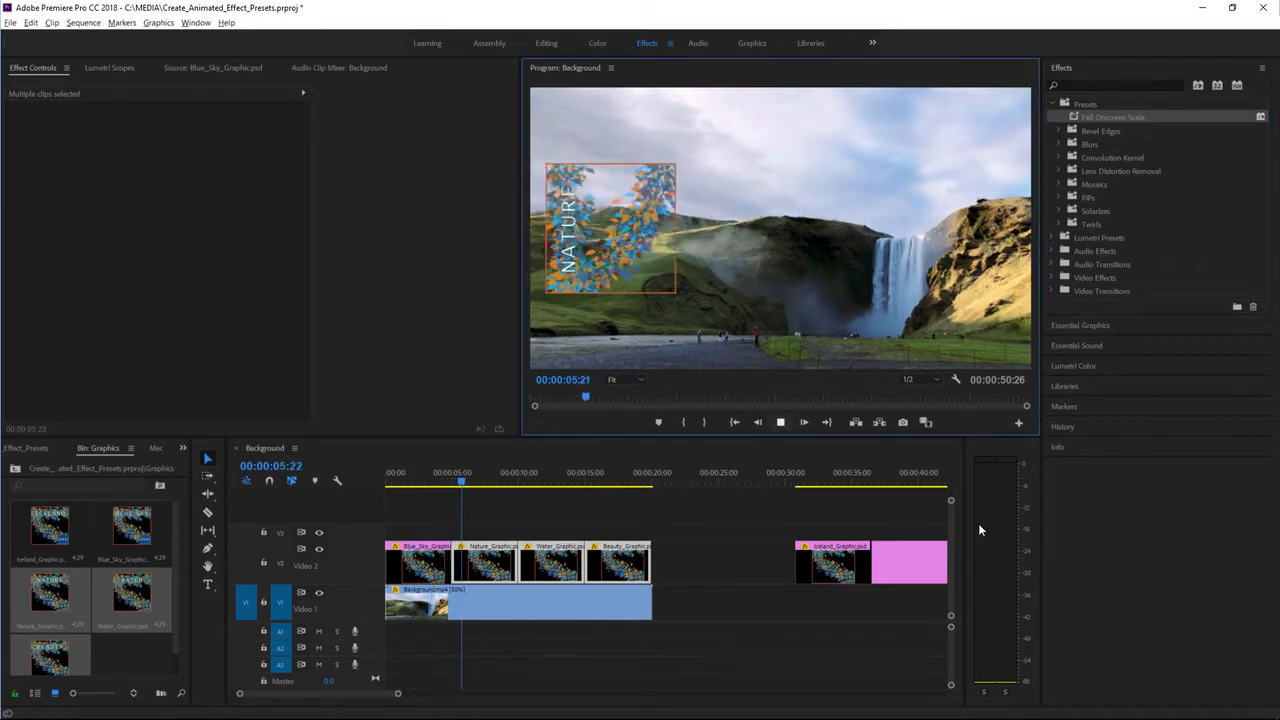
click(781, 423)
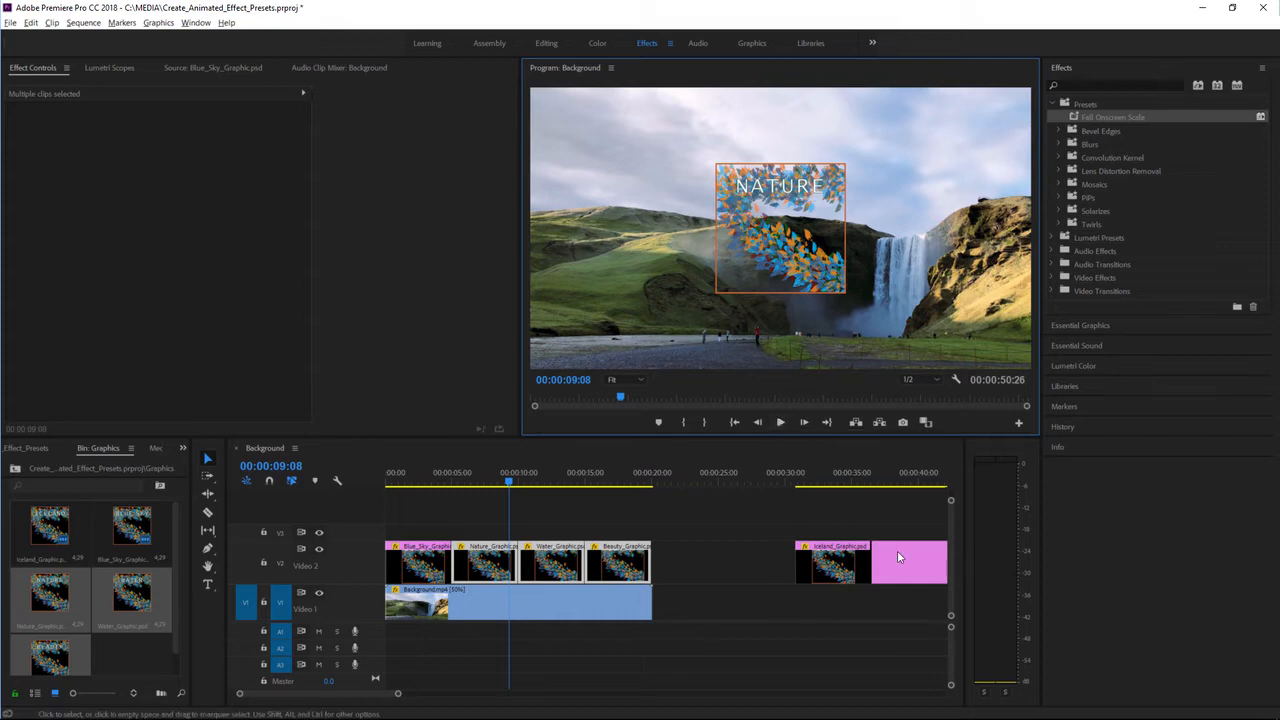
Move the Iceland clip on Video 2 to start at about 22 seconds and scrub through its animation
drag(897, 551, 791, 569)
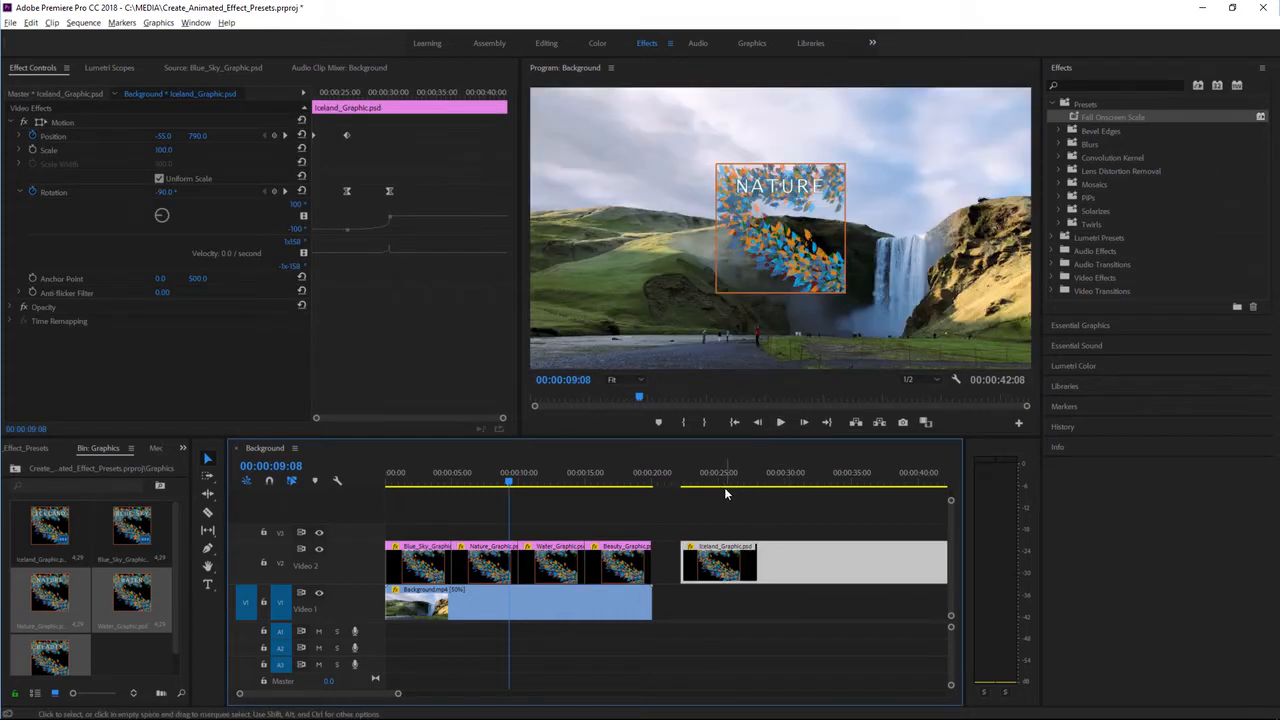
click(723, 484)
drag(733, 486, 838, 482)
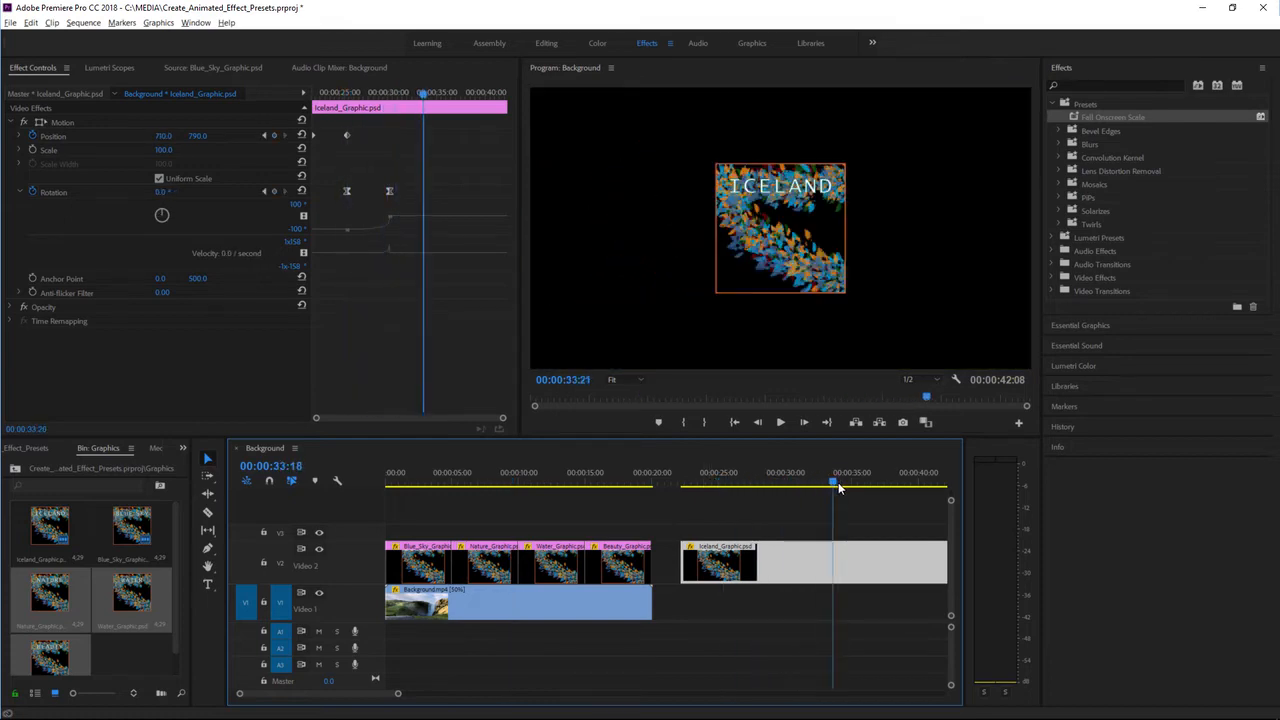
Start saving the Beauty clip's Motion effect as a preset named "Fall Onscreen Fixed Time"
click(620, 482)
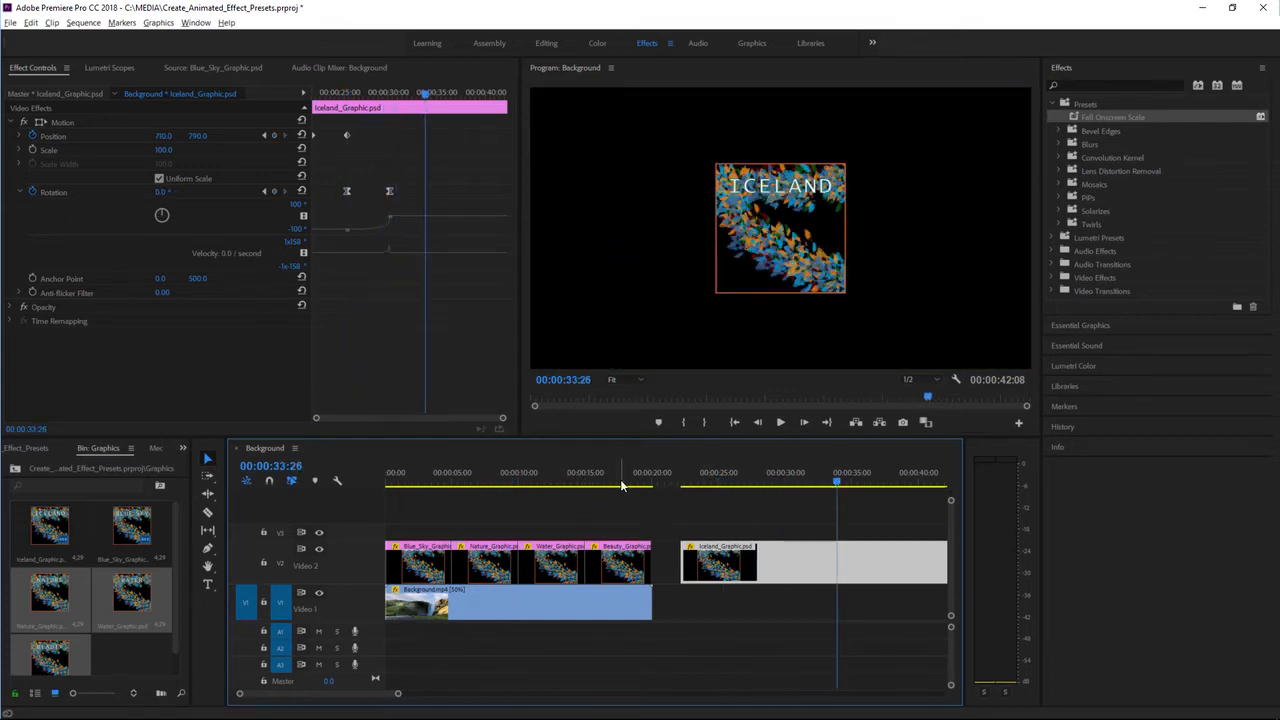
click(637, 567)
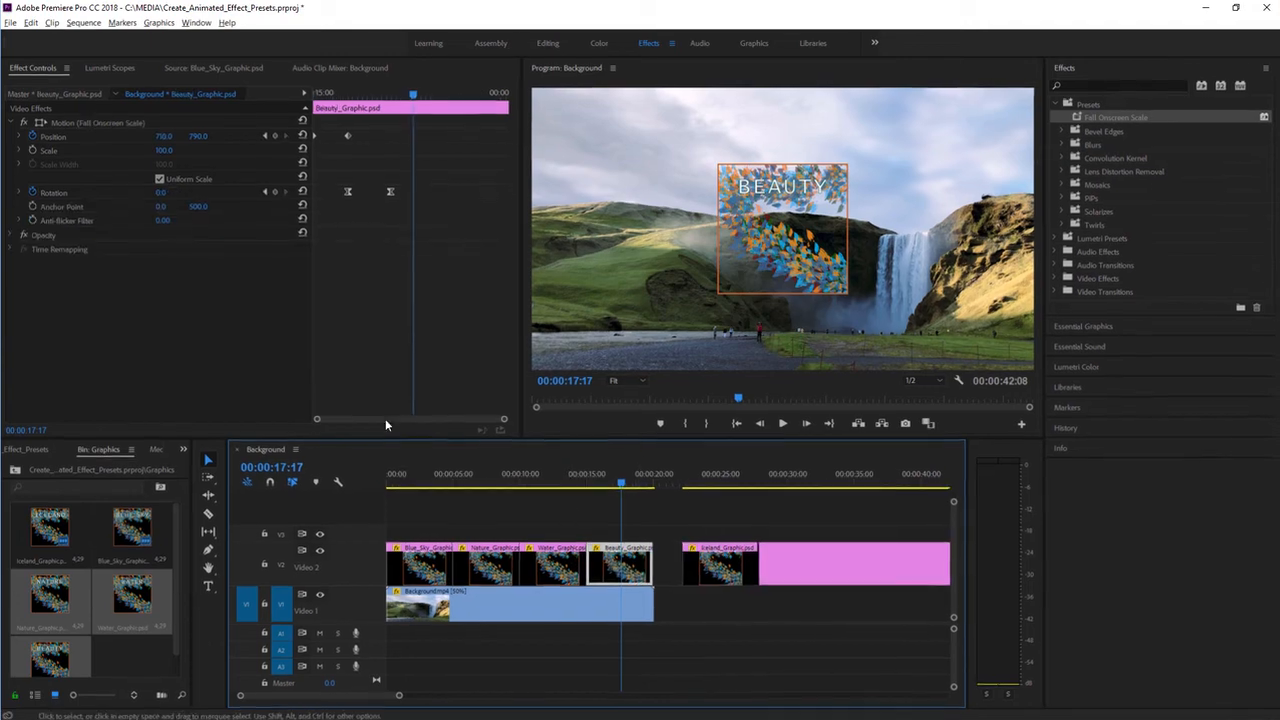
right_click(79, 122)
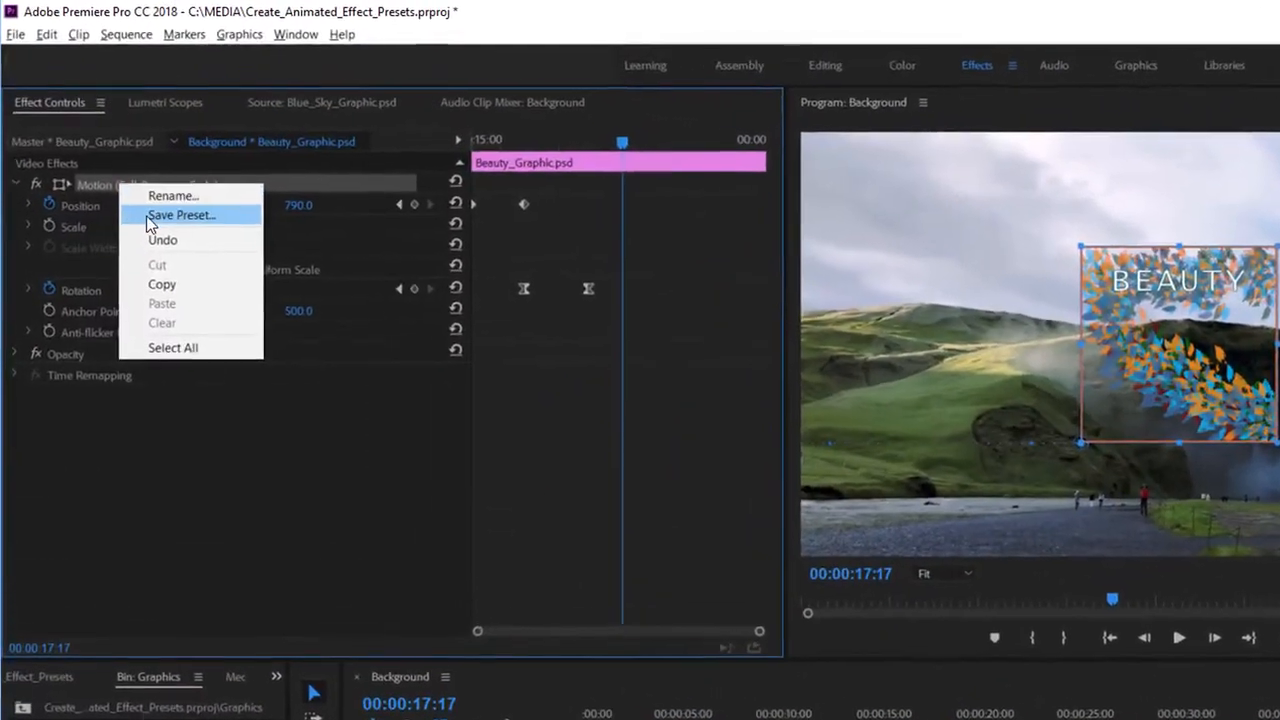
click(148, 218)
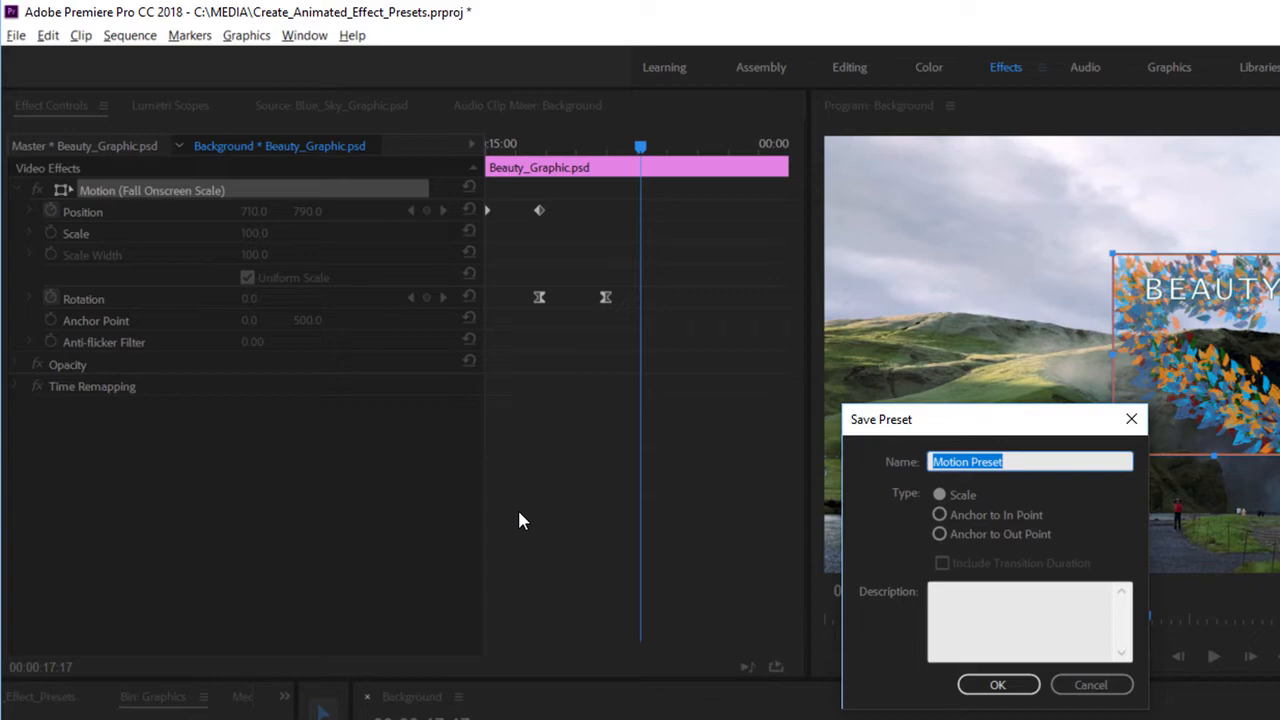
text(Fall On)
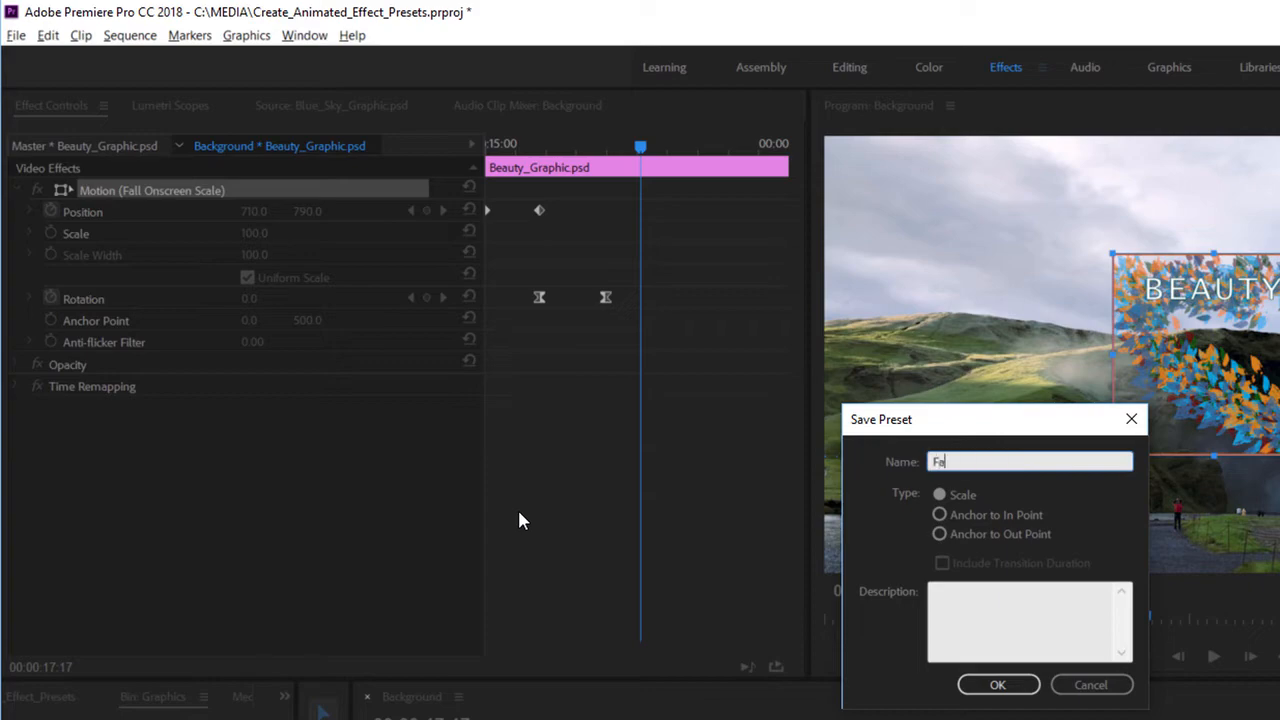
text(screen Fixed Time)
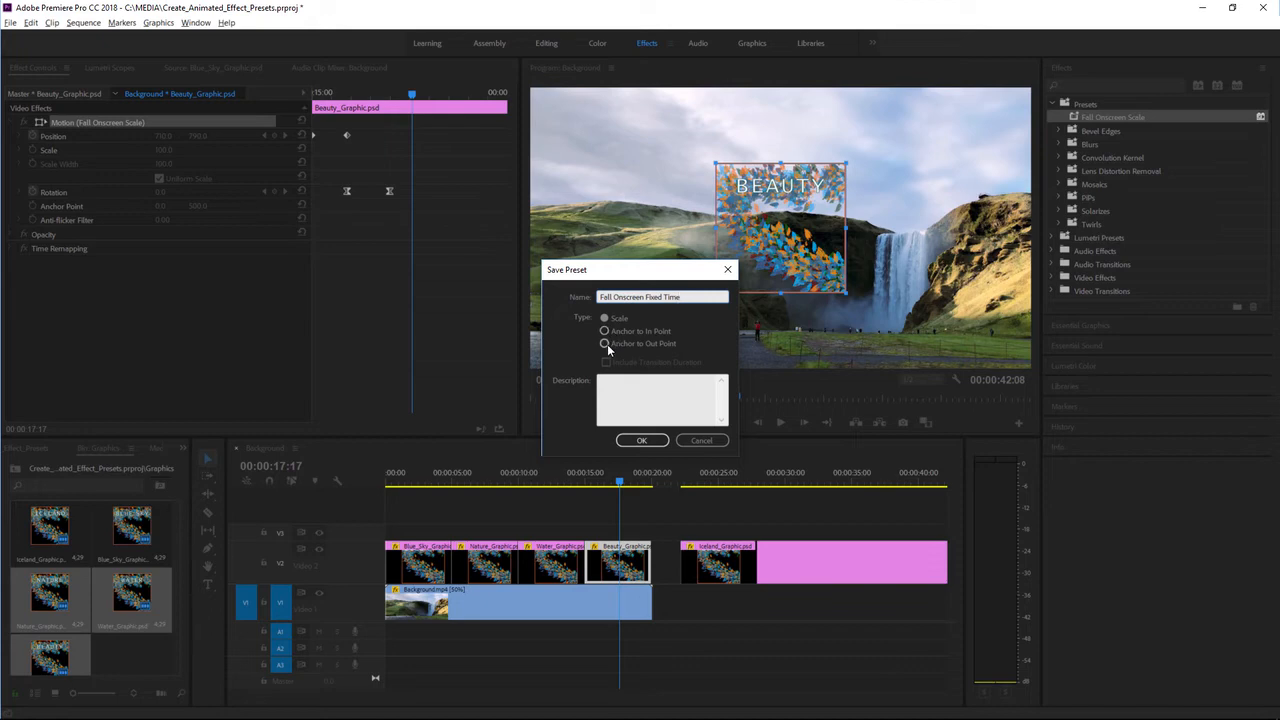
Describe the preset as "The most wonderful transition with fixed keyframes." and save it with the type Anchor to In Point
click(605, 331)
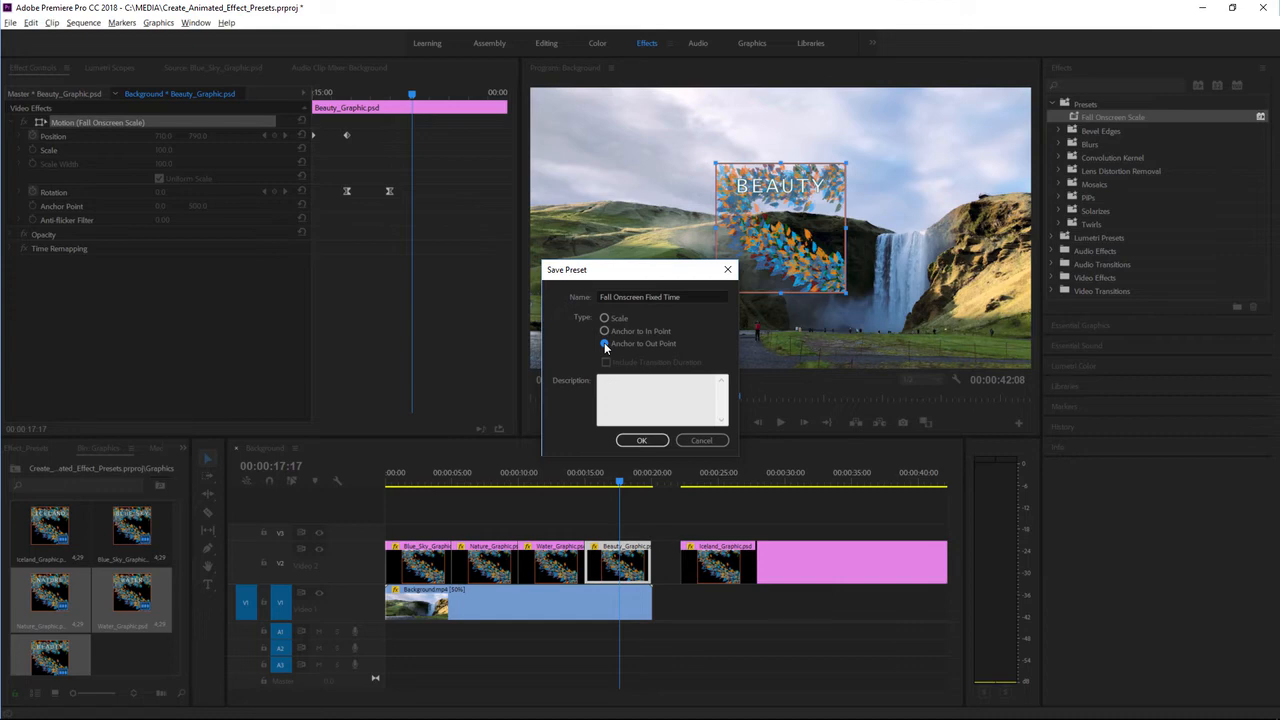
click(635, 405)
text(The most wonderful transition with fixed keyframes.)
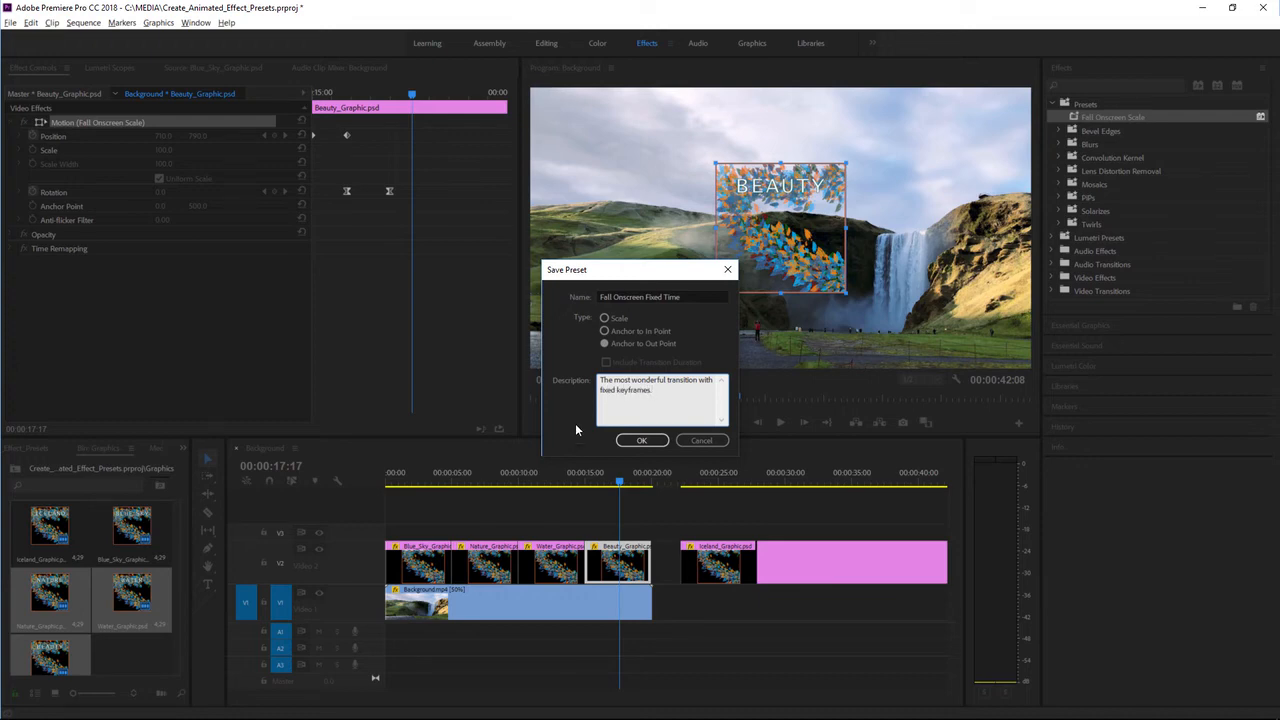
click(605, 331)
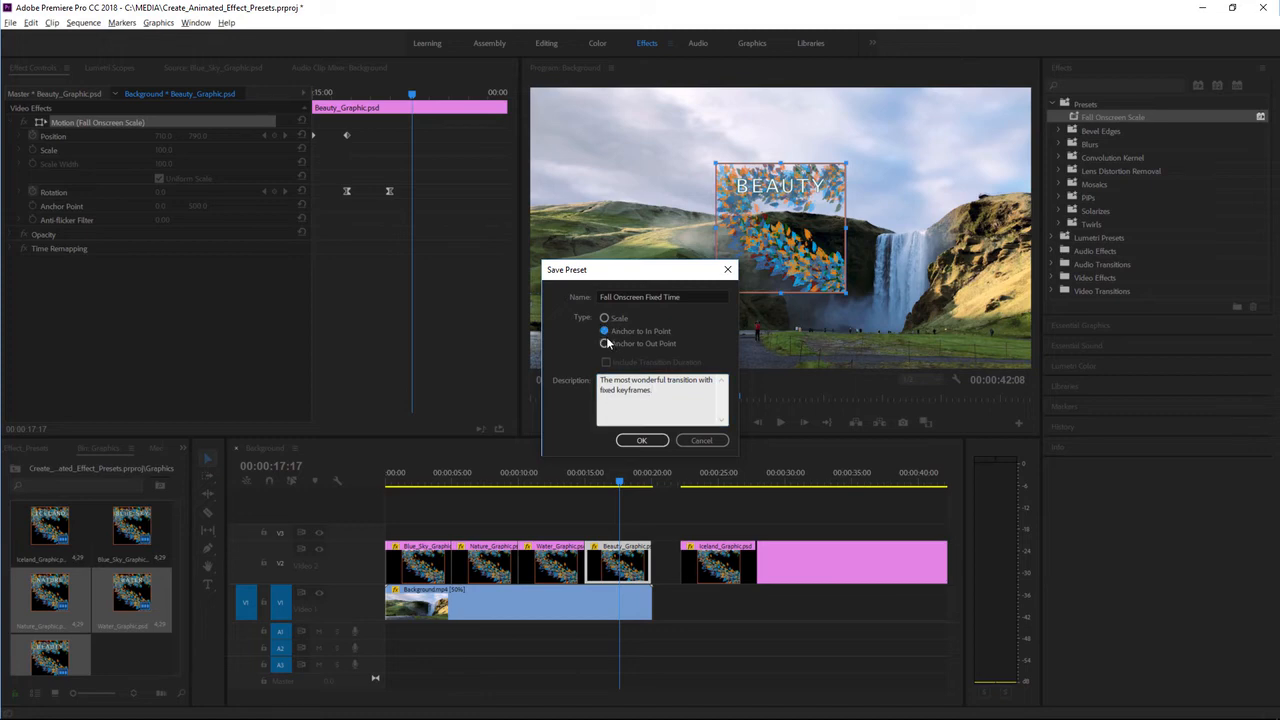
click(643, 441)
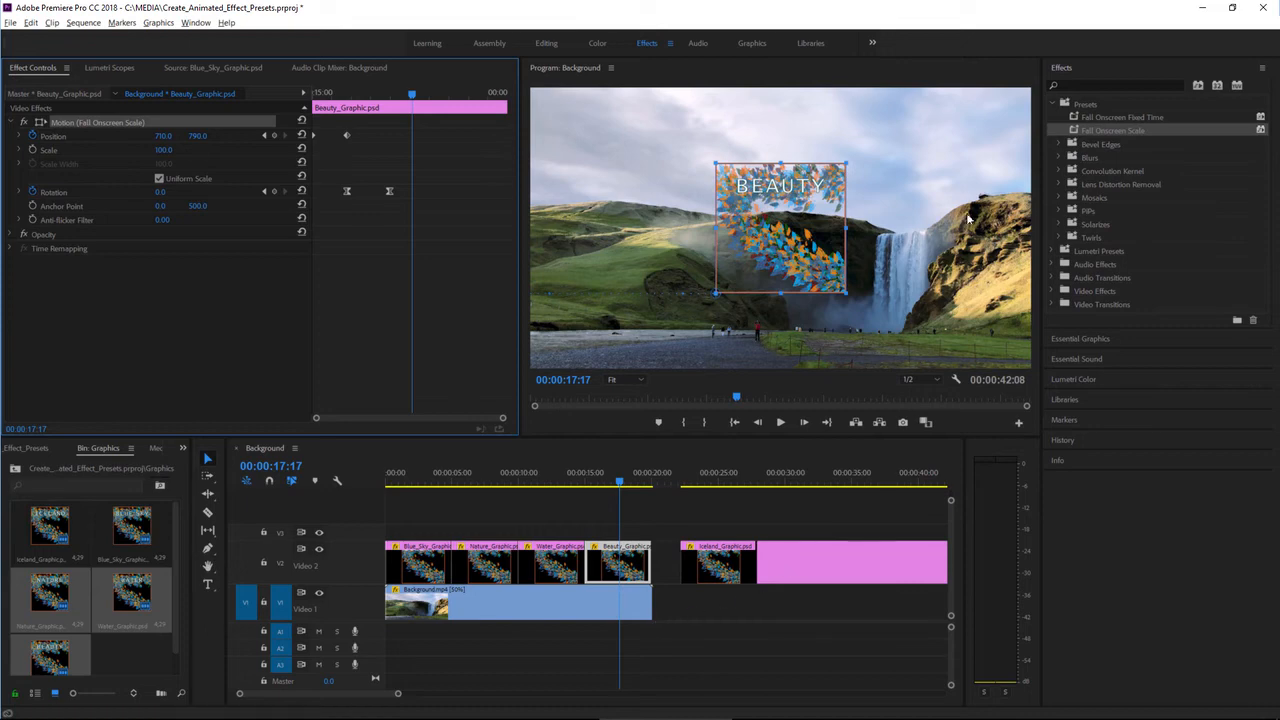
Select the Iceland clip and try to apply the Fall Onscreen Fixed Time preset over its existing Motion keyframes
mouse_move(1075, 122)
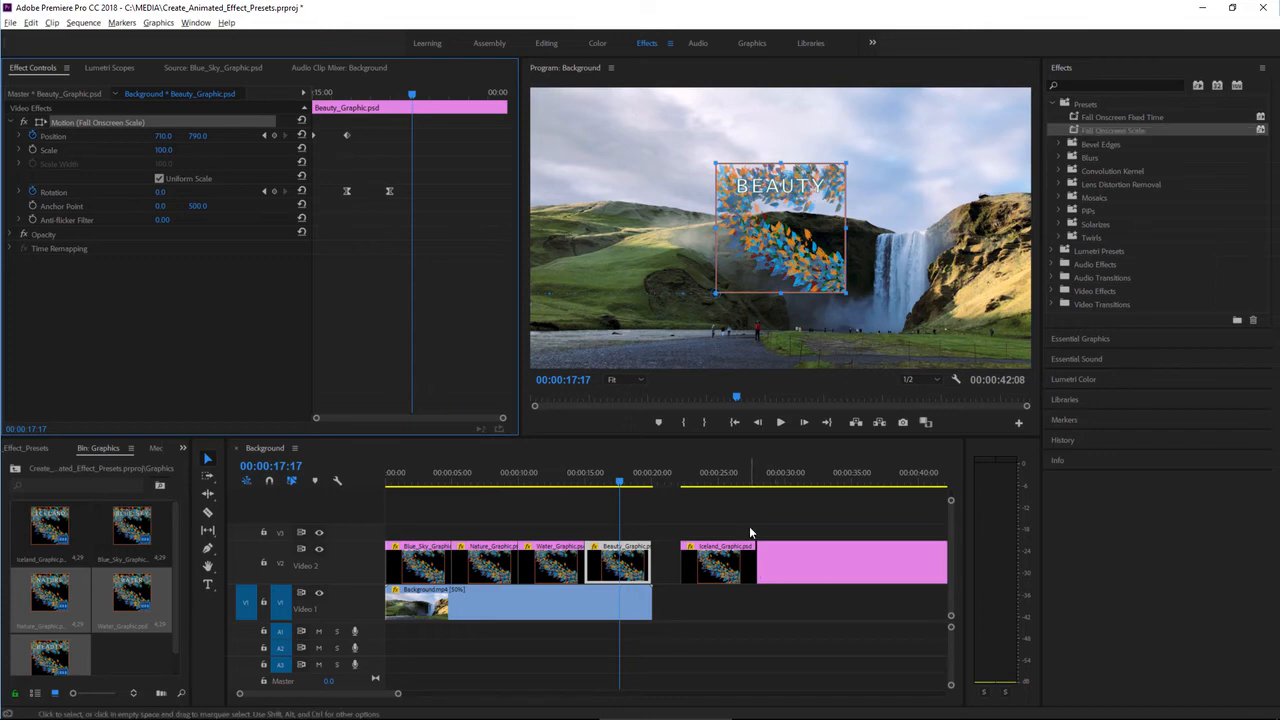
click(785, 484)
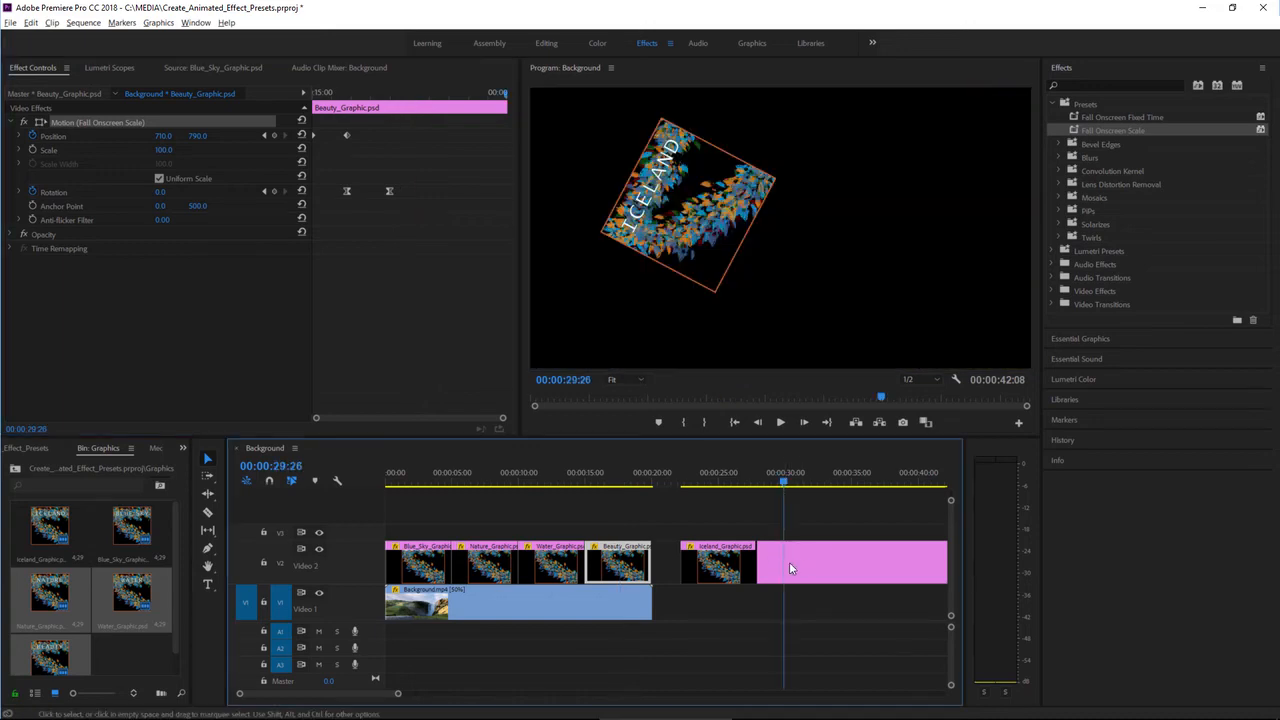
click(801, 565)
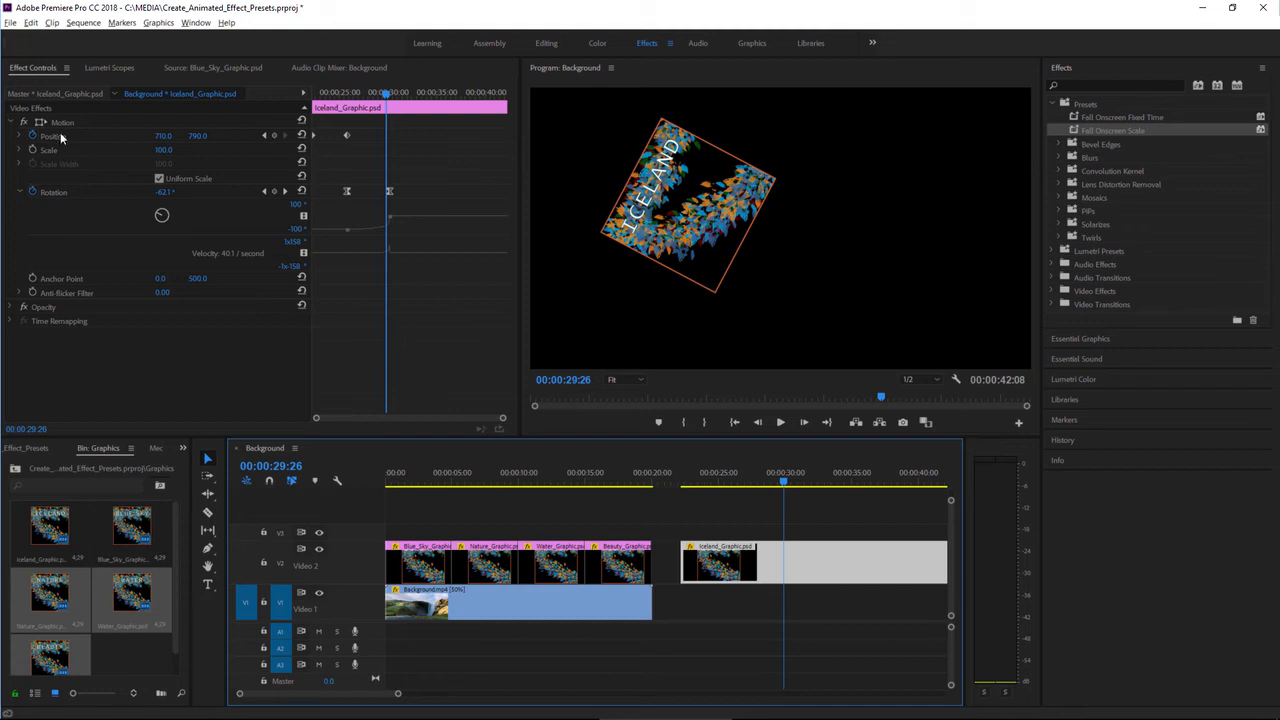
click(85, 123)
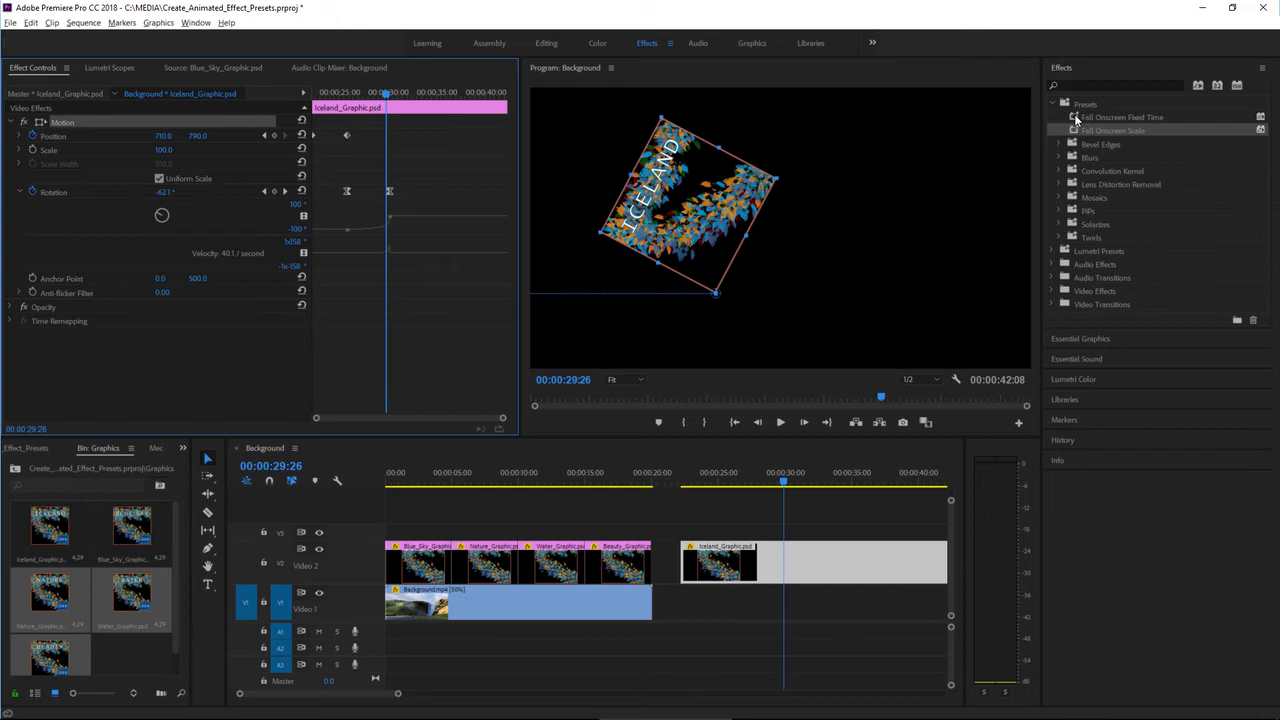
drag(1075, 118, 806, 565)
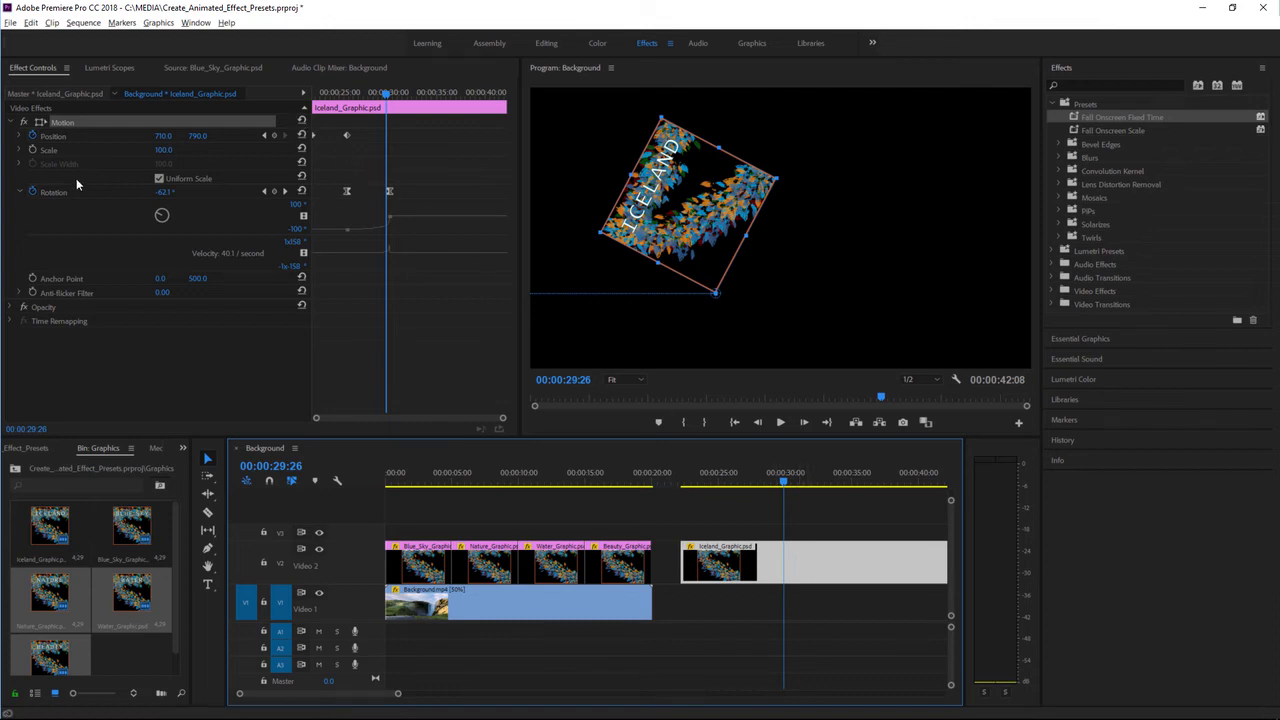
Delete the Iceland clip's Rotation and Position keyframes and reset its Motion effect to the default values
click(31, 193)
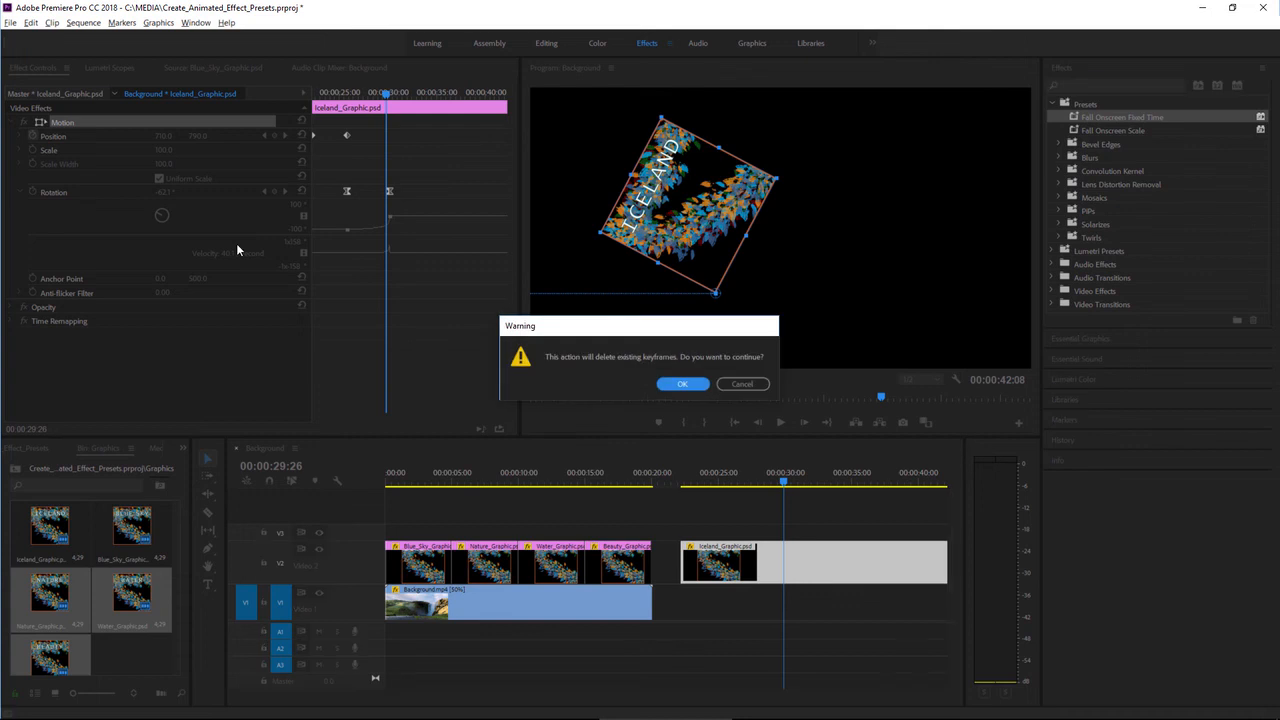
click(700, 386)
click(32, 135)
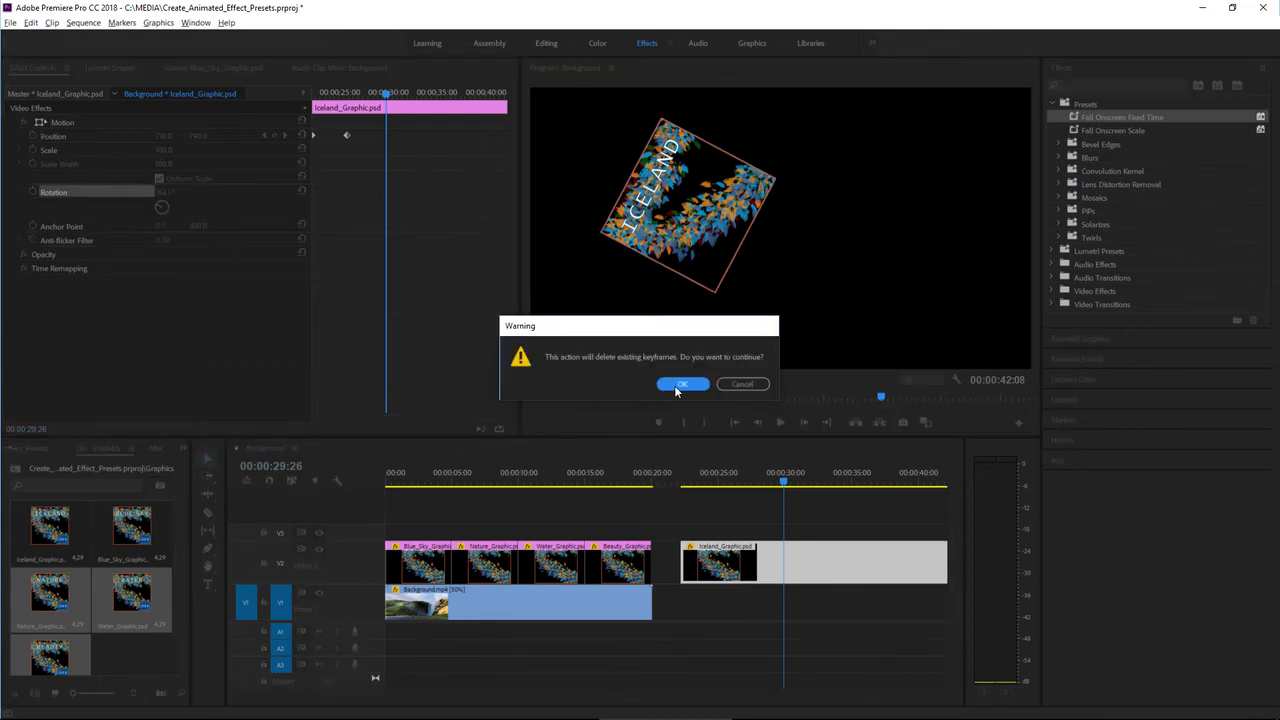
click(670, 388)
click(301, 121)
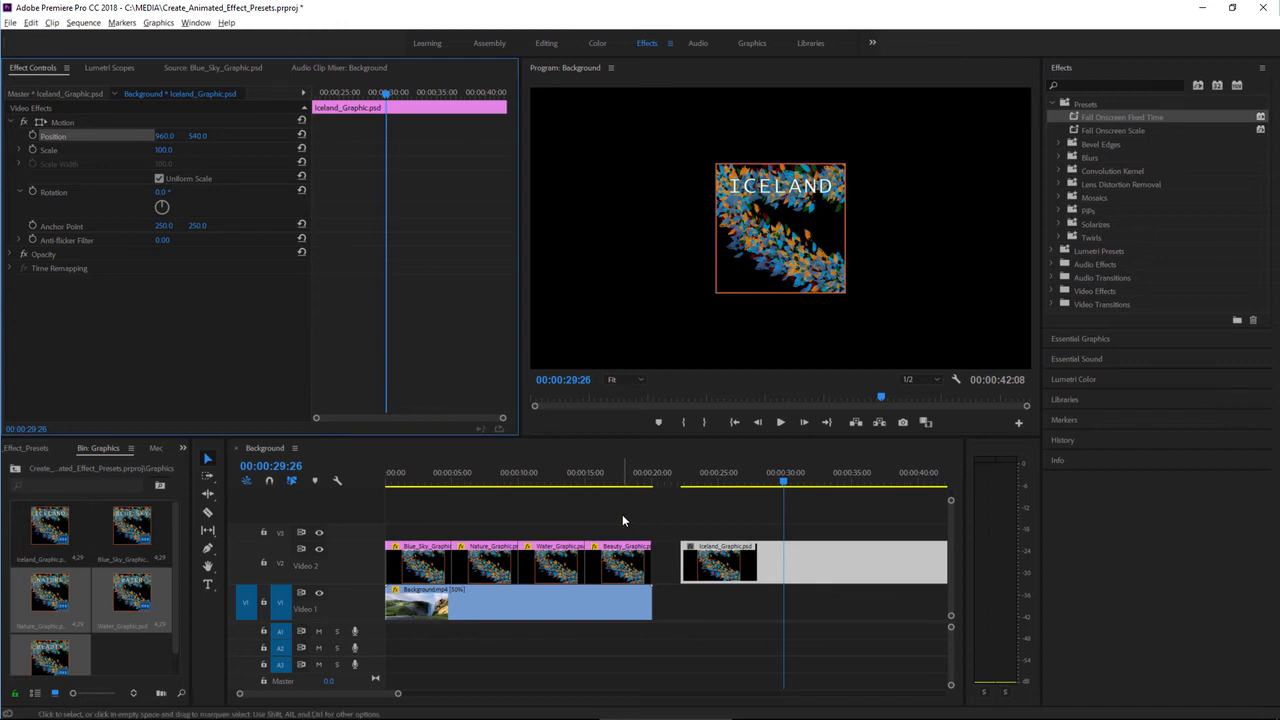
Apply the Fall Onscreen Fixed Time preset to the Iceland clip and play the clip from its start
drag(1075, 117, 808, 562)
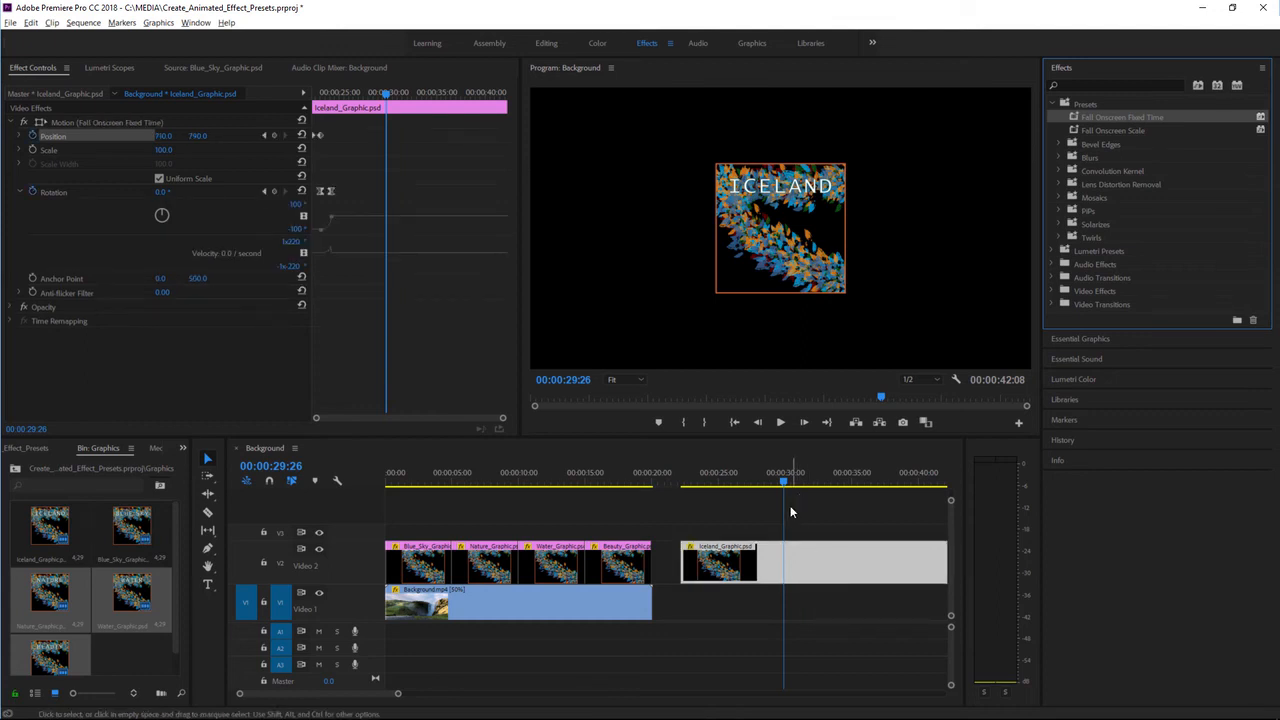
click(681, 487)
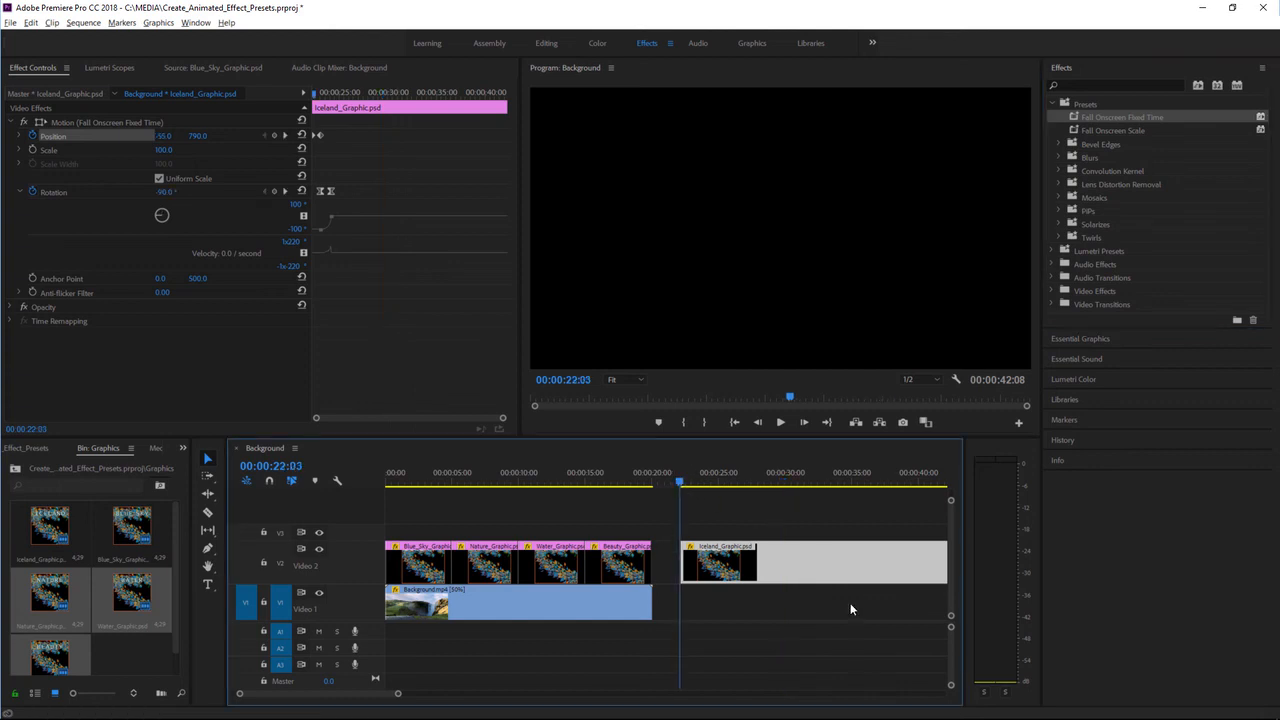
click(780, 422)
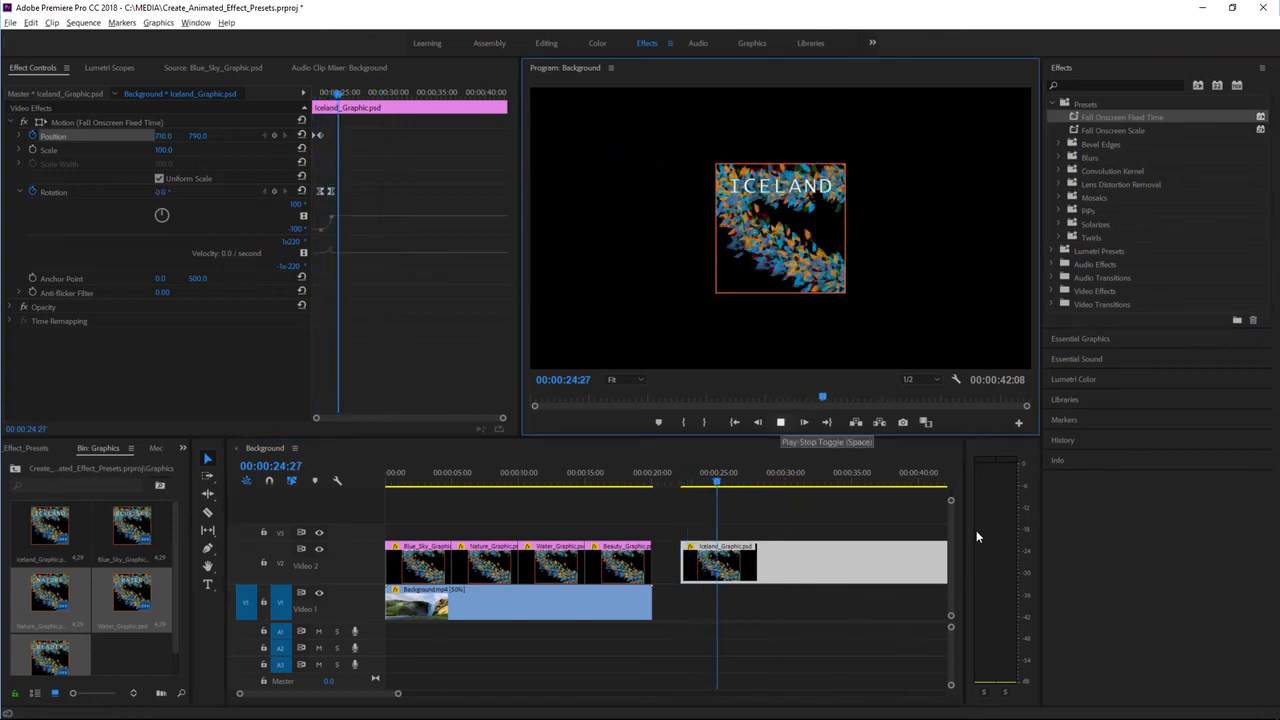
key(space)
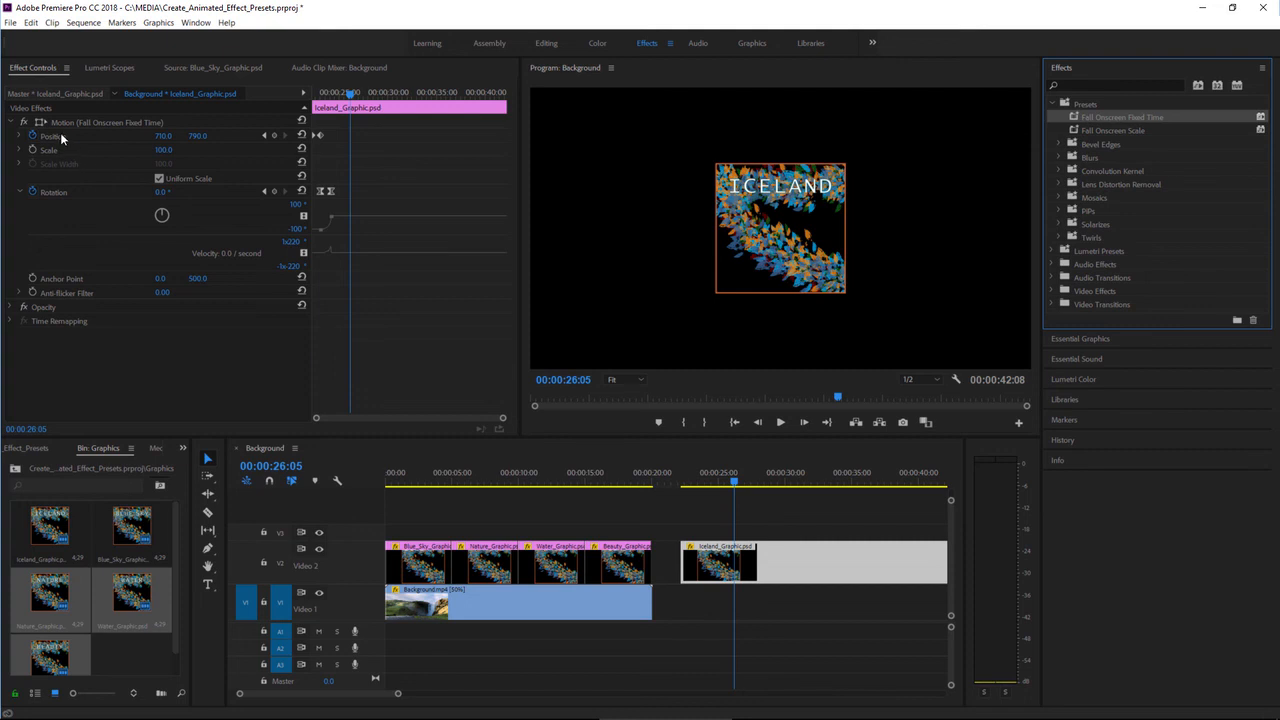
click(111, 128)
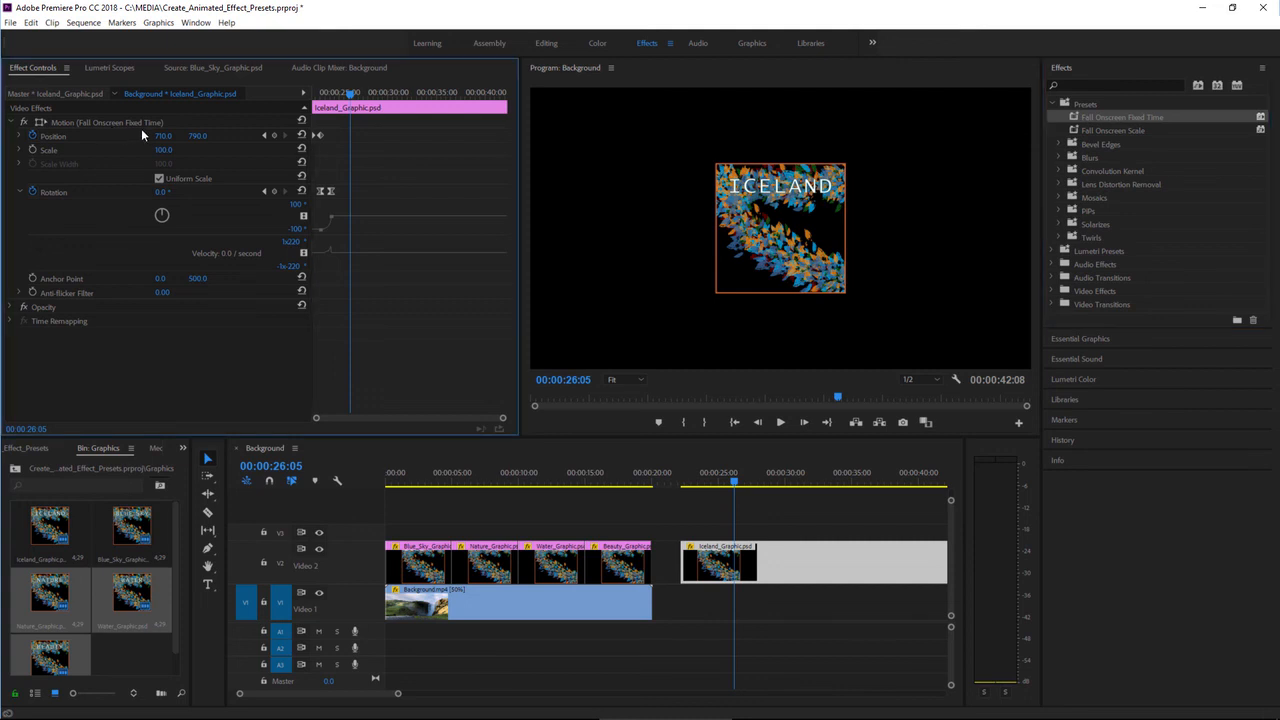